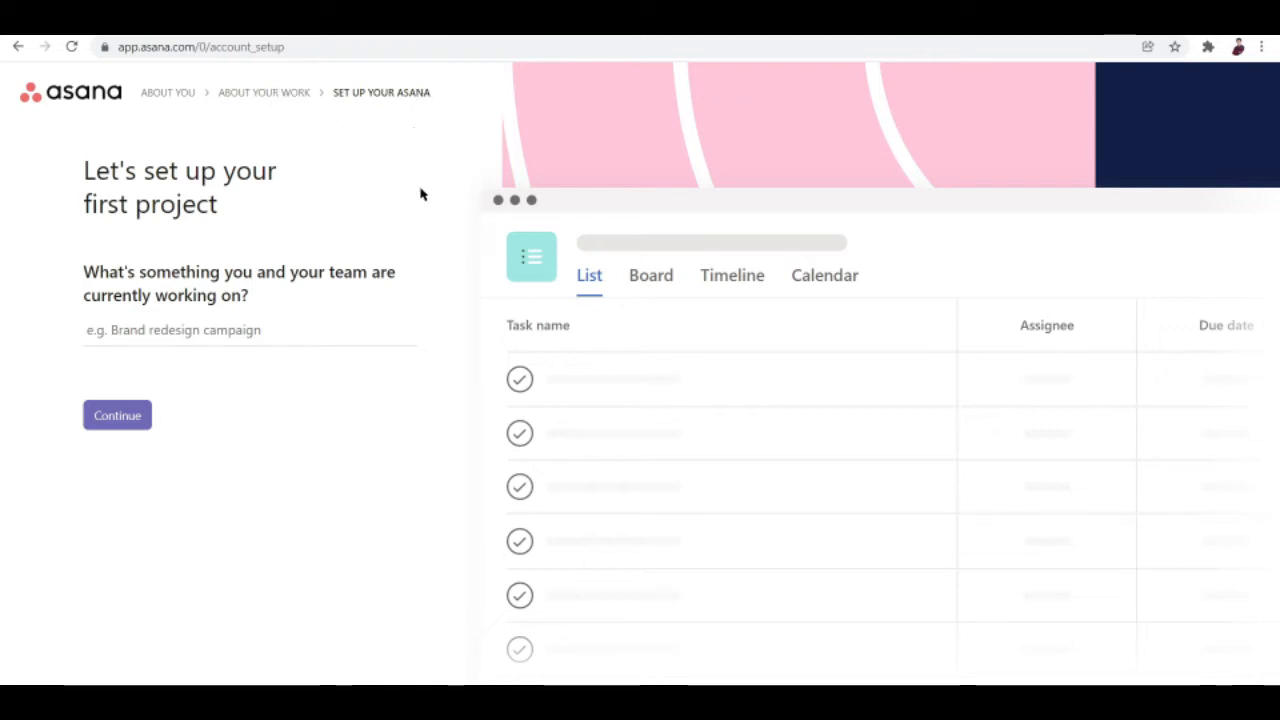
Type 'New Product Line Campaign' as the first project's name.
left_click(351, 328)
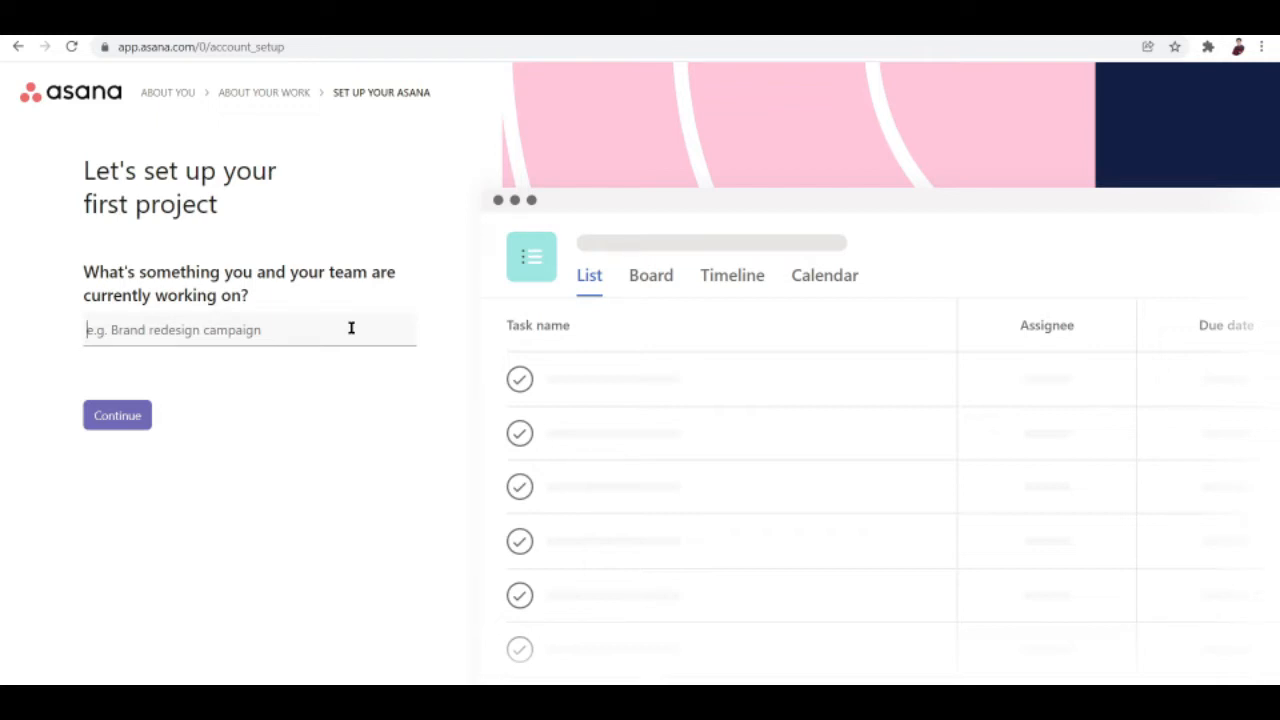
type("Ne")
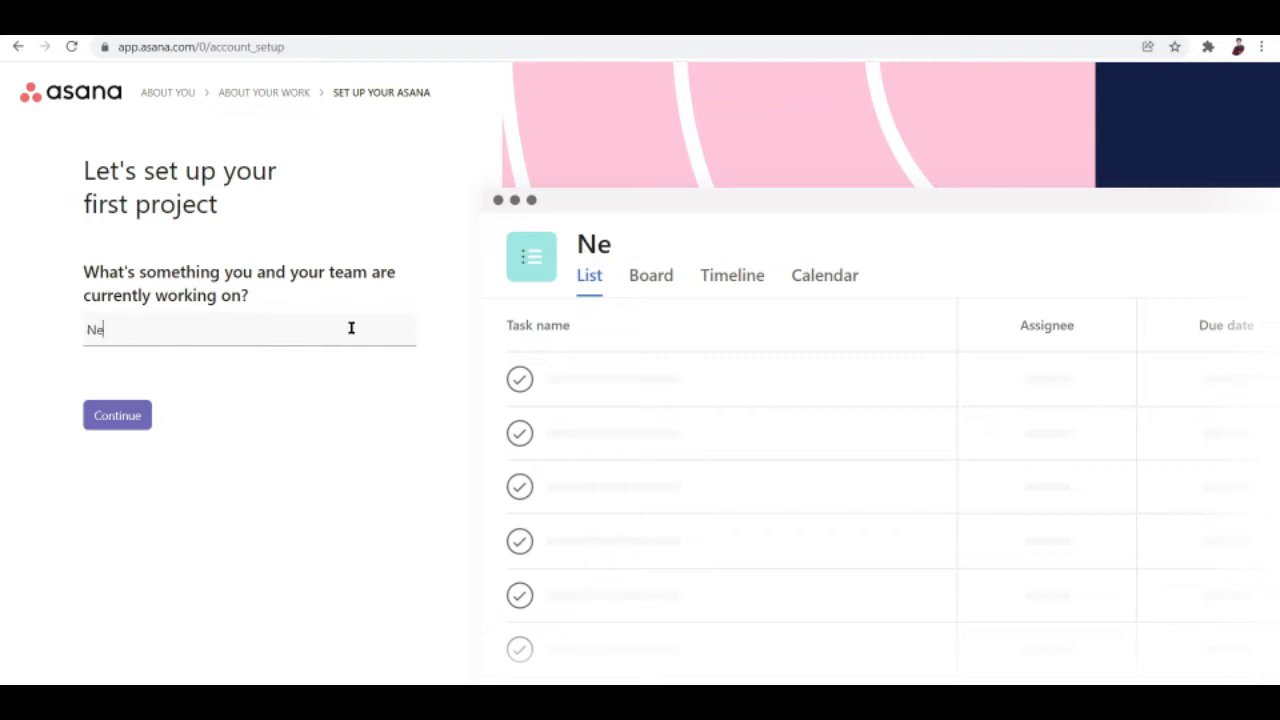
type("w Produ")
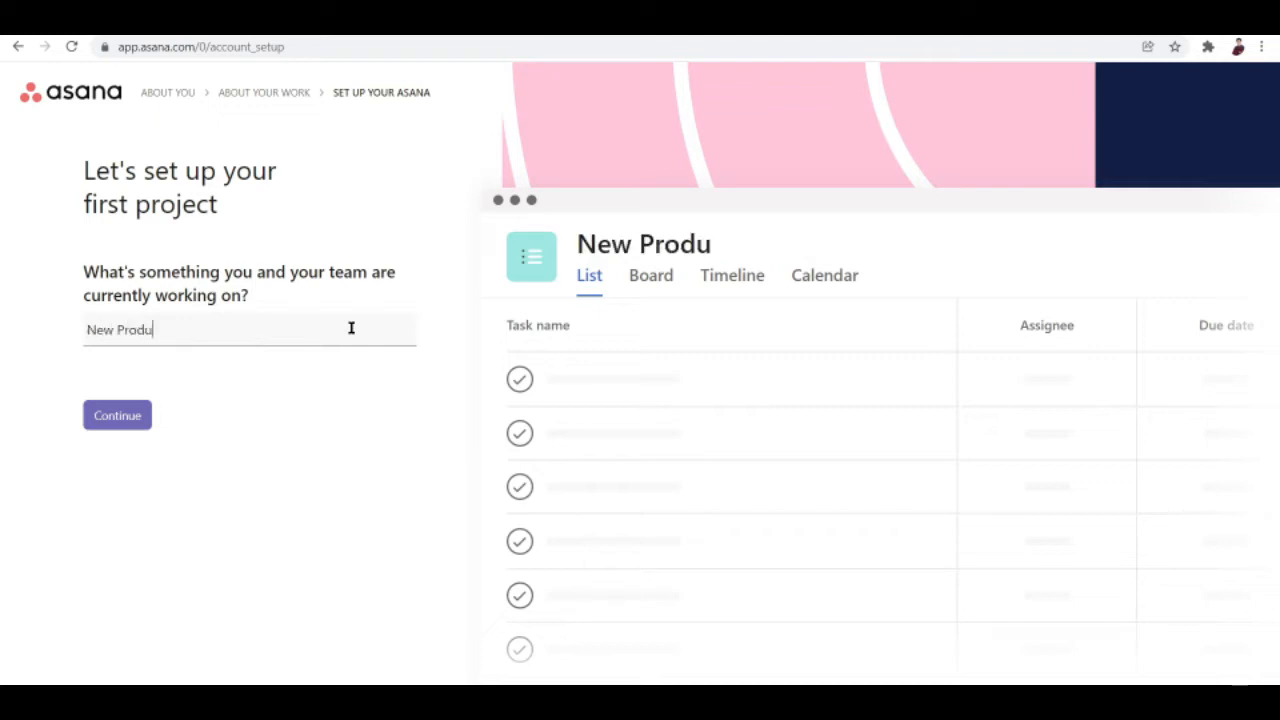
type("ct Line ")
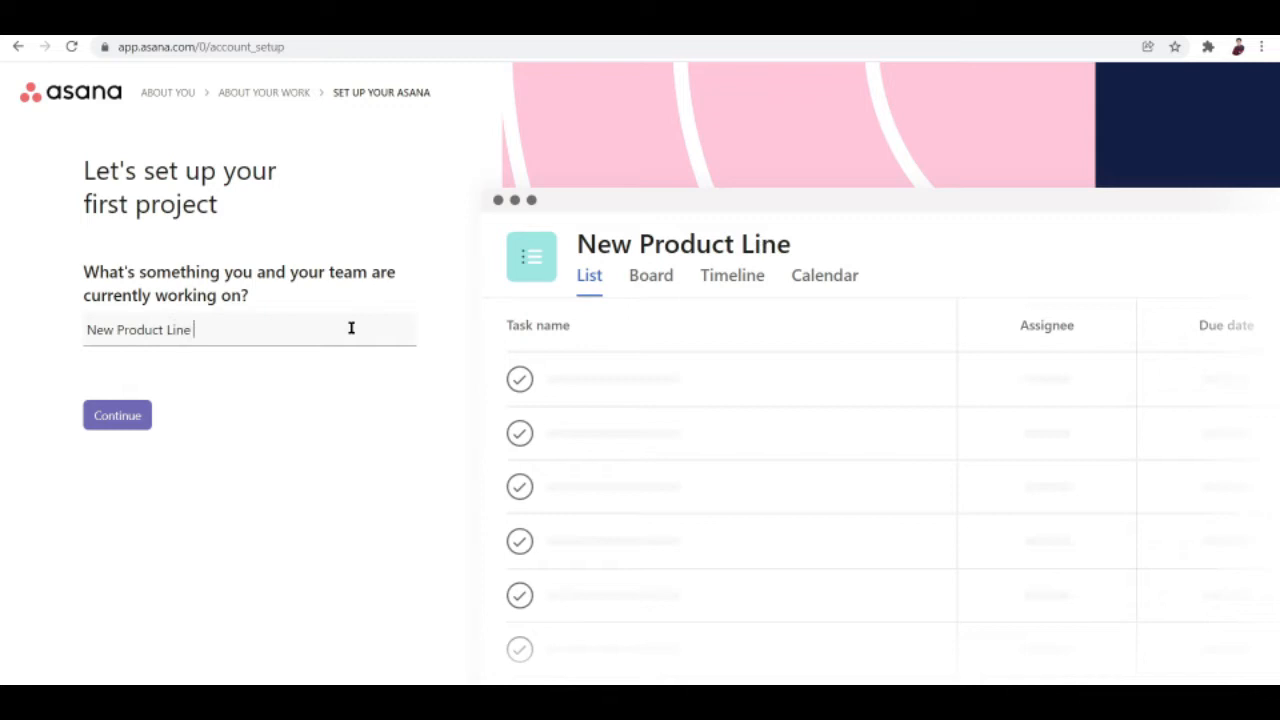
type("Campaign")
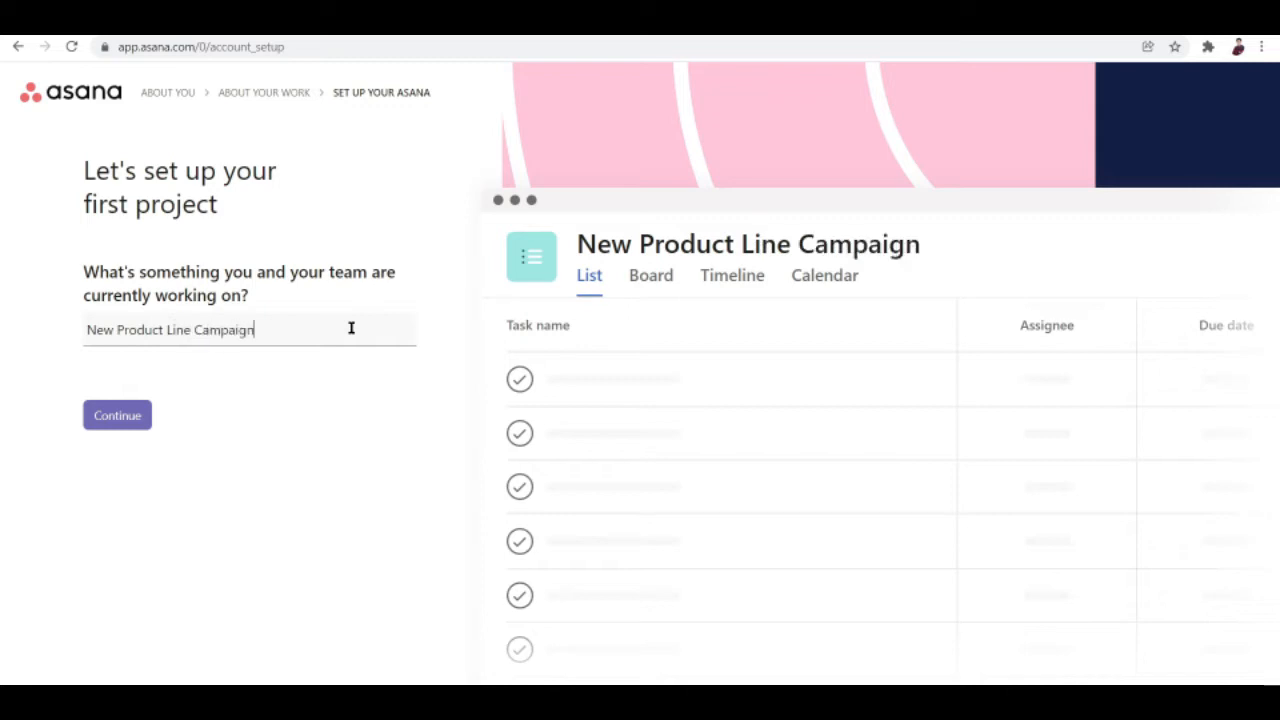
Enter the first task, 'Craft an E-mail'.
left_click(136, 434)
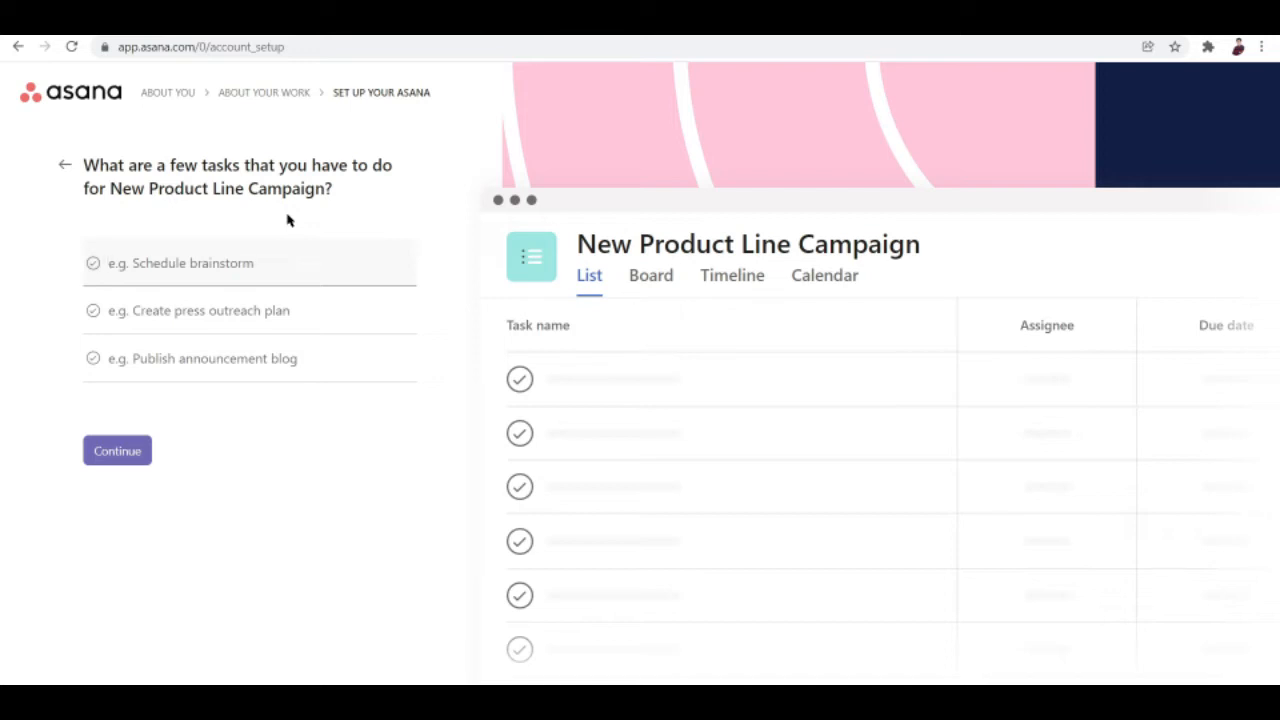
type("Craft an E-mail")
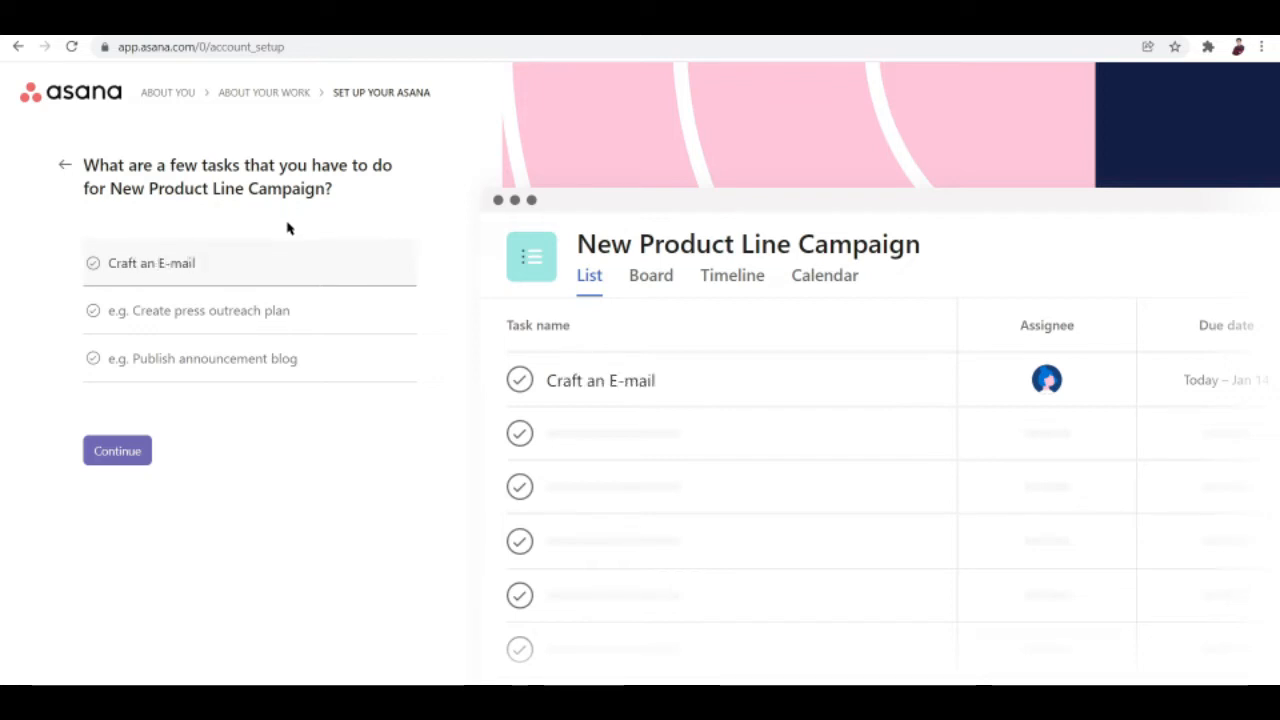
Add the tasks 'Organize a product launching' and 'Supervise store launch'.
left_click(241, 310)
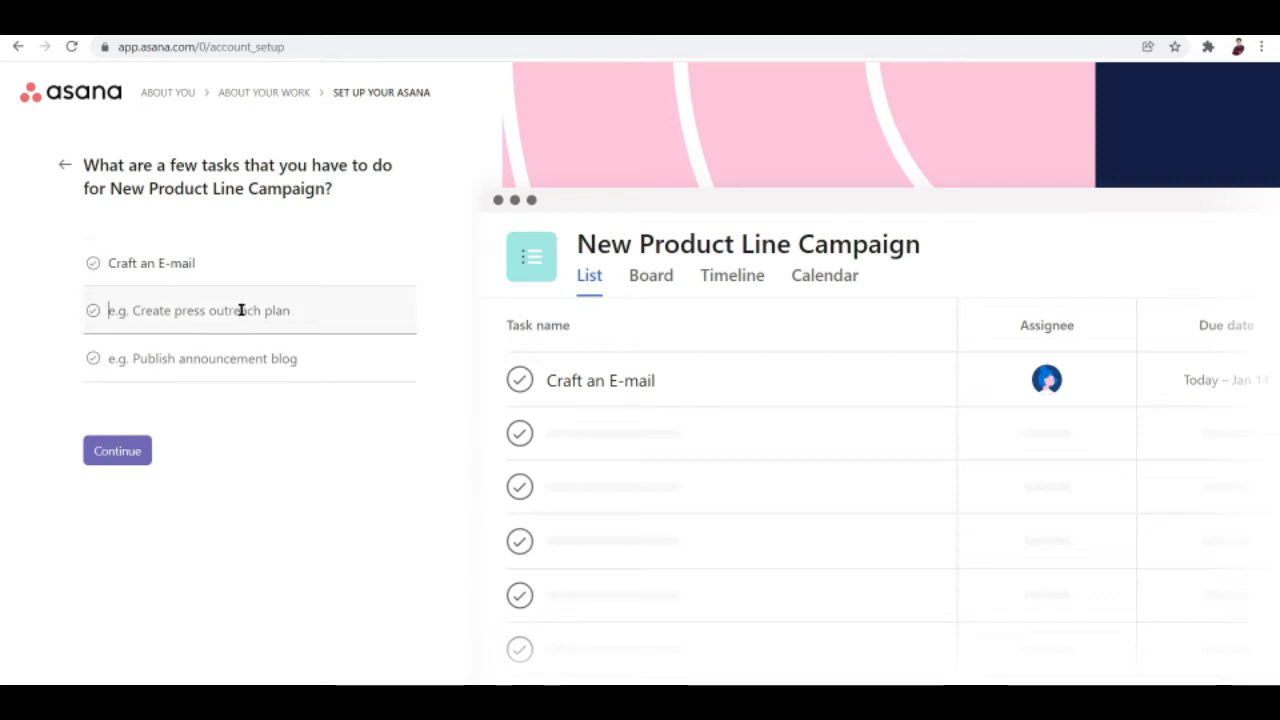
type("Organize")
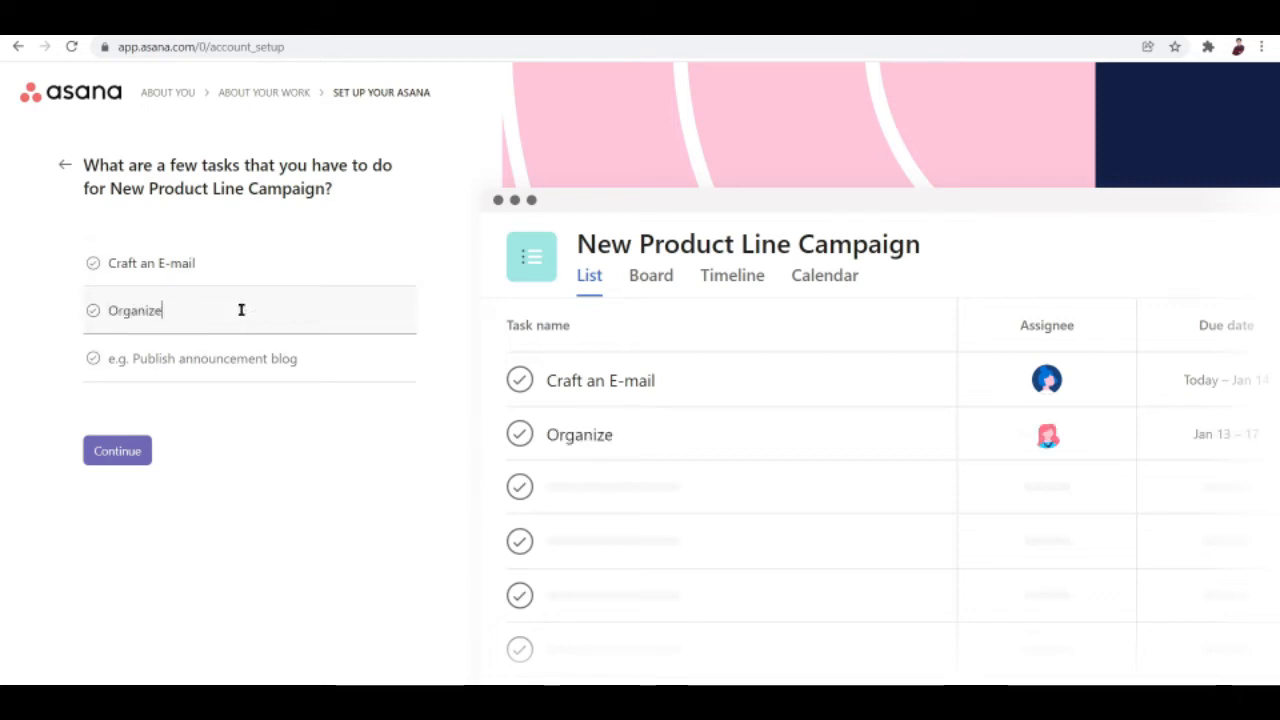
type(" an")
key("BackSpace")
type("product launching")
left_click(184, 376)
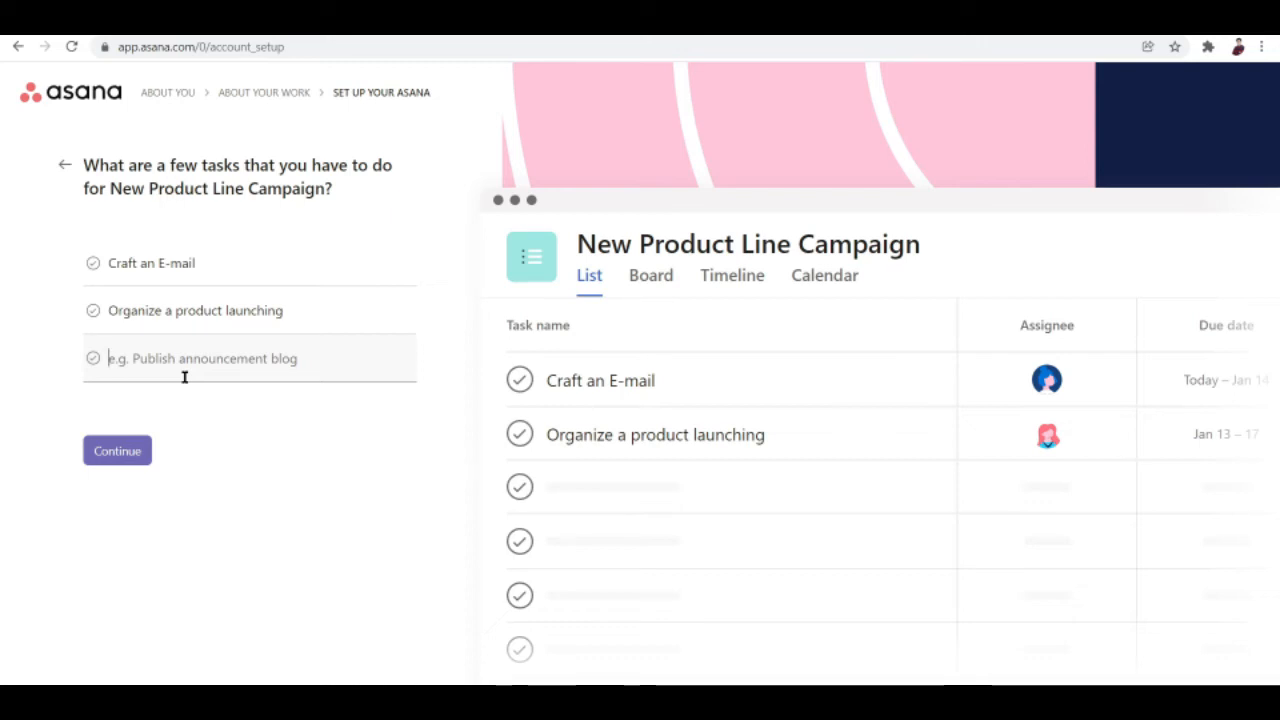
type("Supervuse")
key("BackSpace")
key("BackSpace")
key("BackSpace")
type("ise store ")
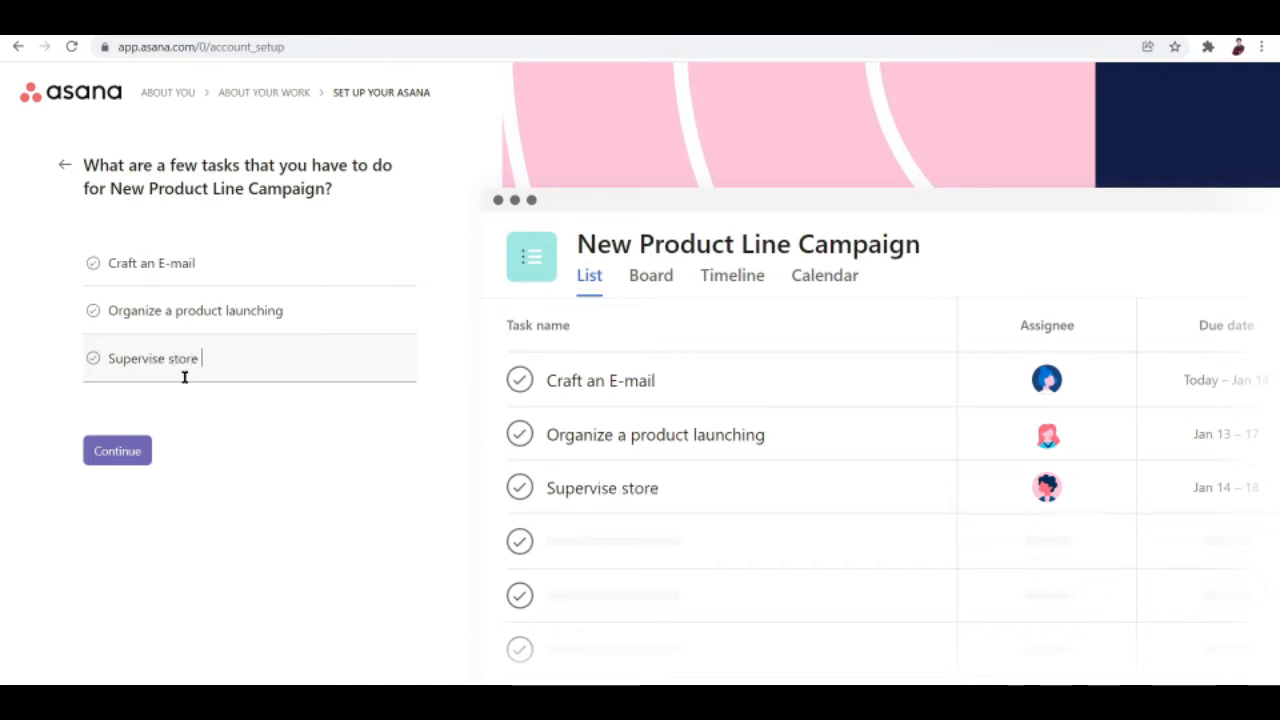
type("launch")
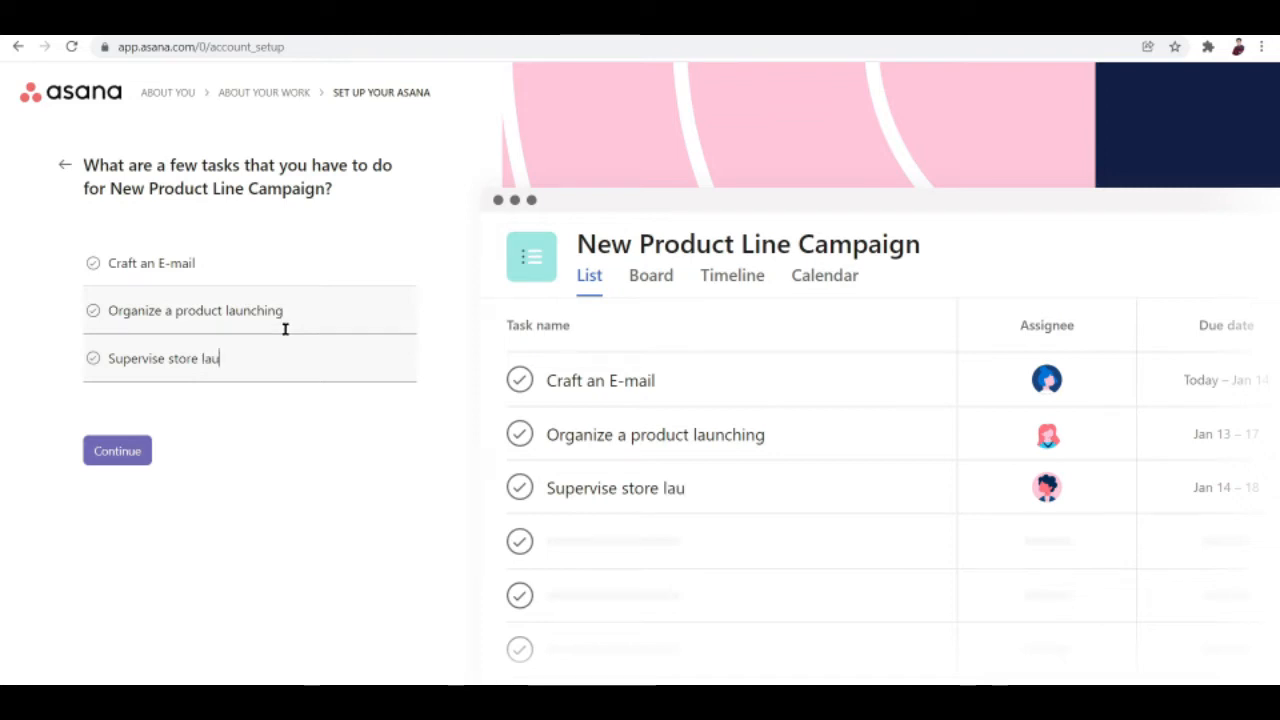
Rename the To do section to 'Initial'.
left_click(148, 460)
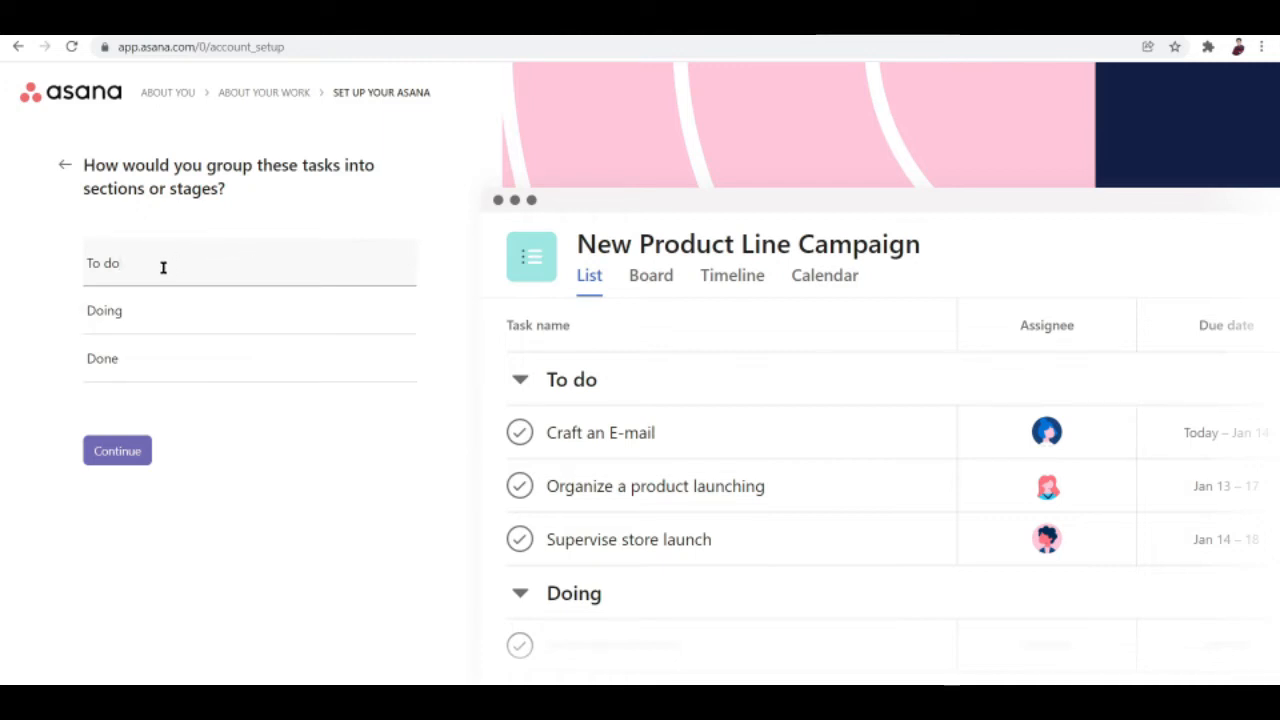
left_click_drag(160, 263, 77, 277)
key("BackSpace")
type("Ini")
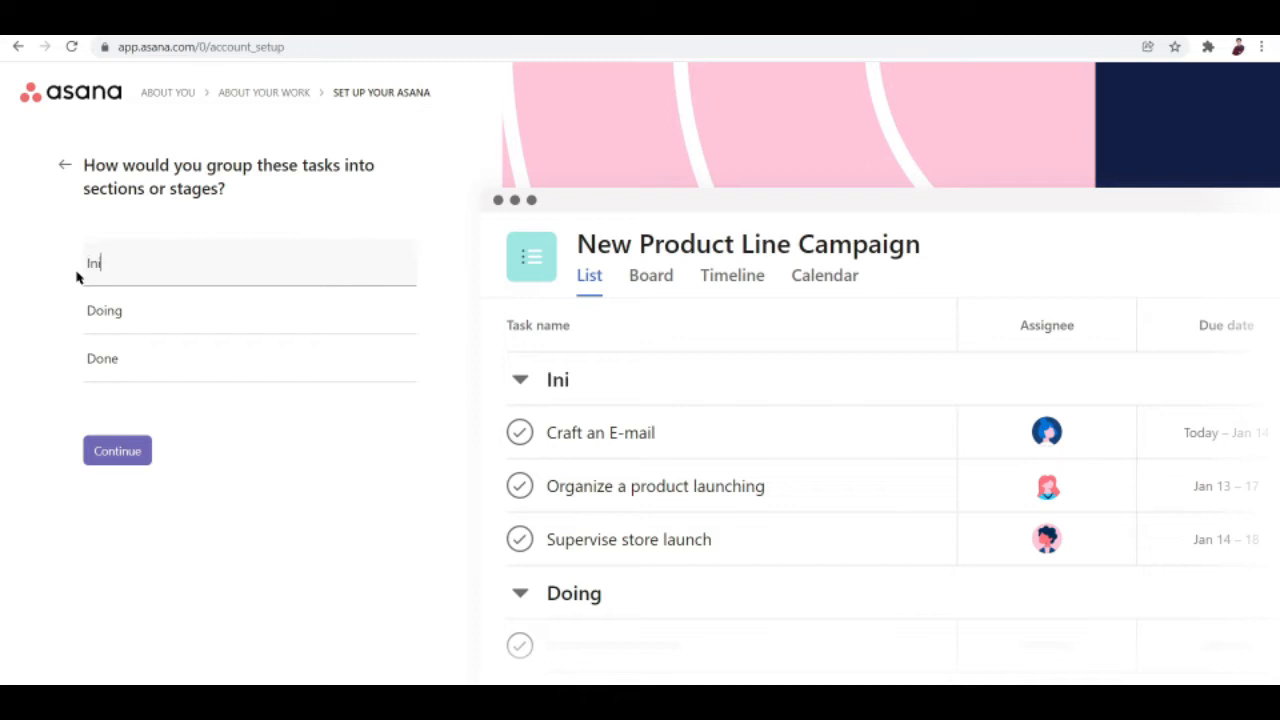
type("tial")
Rename Doing to 'Implementation' and Done to 'Executed', then continue to layouts.
left_click(164, 307)
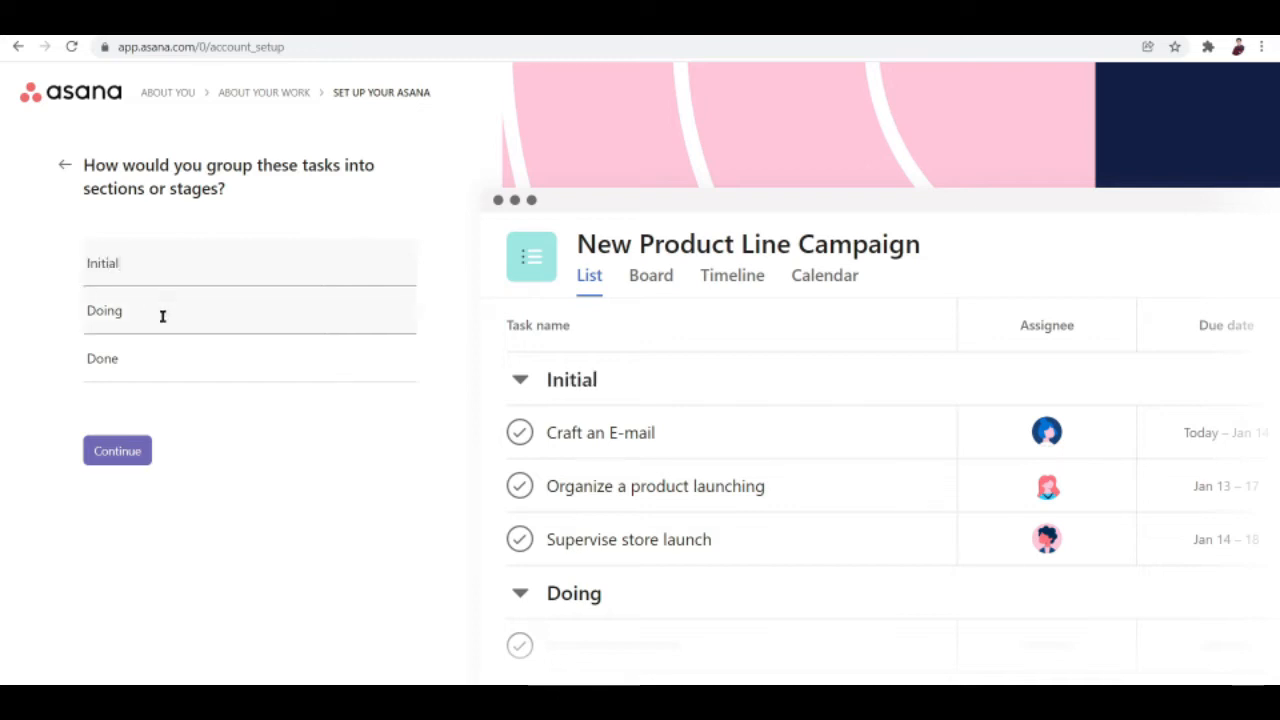
key("BackSpace")
key("BackSpace")
key("BackSpace")
key("BackSpace")
key("BackSpace")
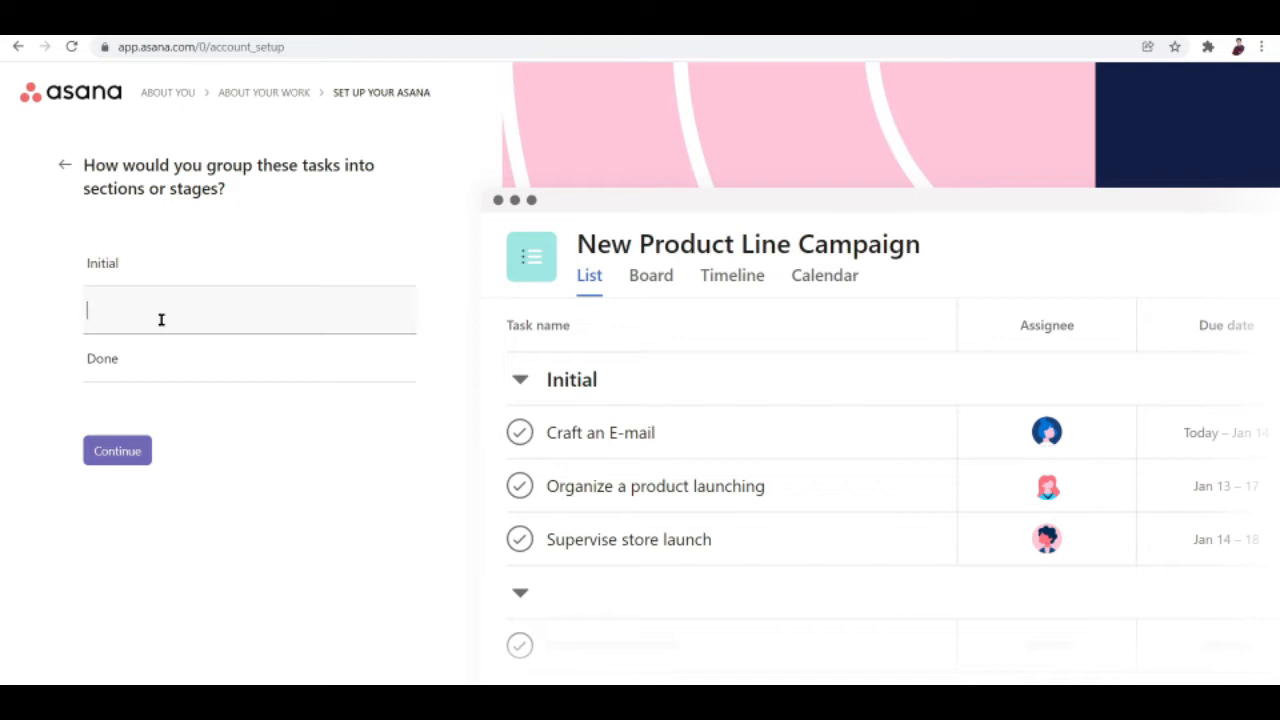
type("Implem")
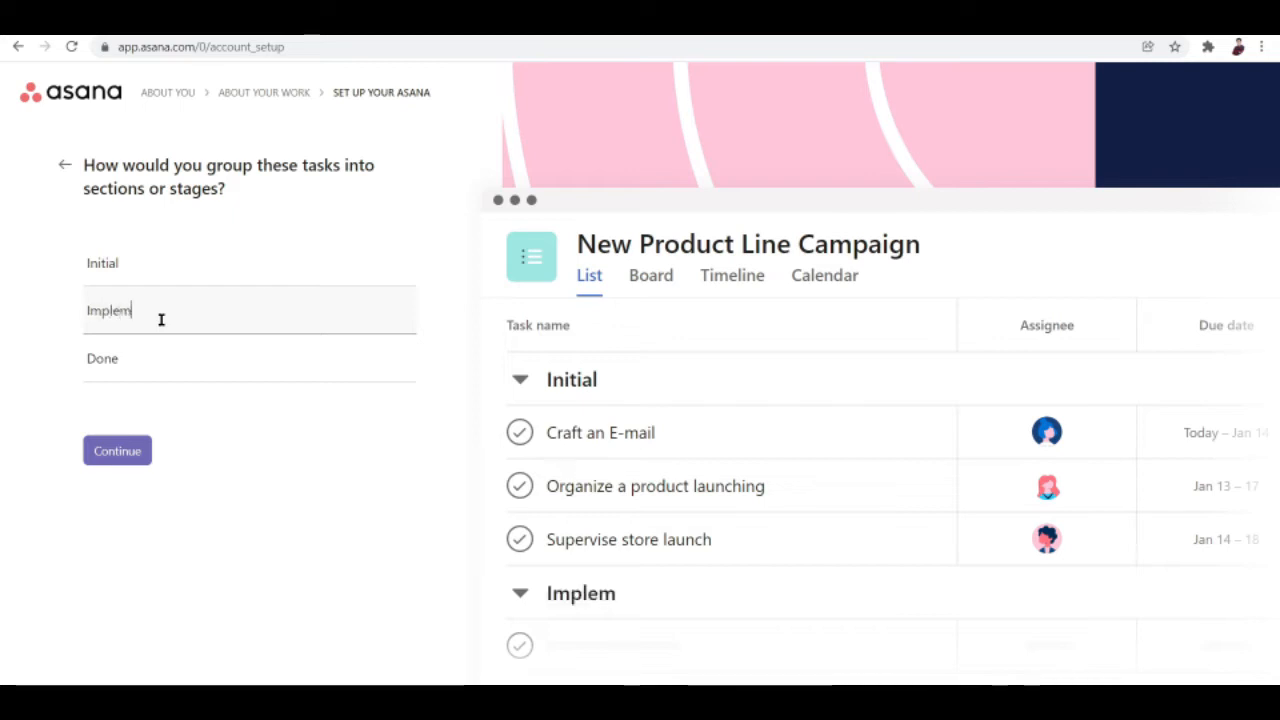
type("enattion")
key("BackSpace")
key("BackSpace")
key("BackSpace")
key("BackSpace")
key("BackSpace")
key("BackSpace")
type("ta")
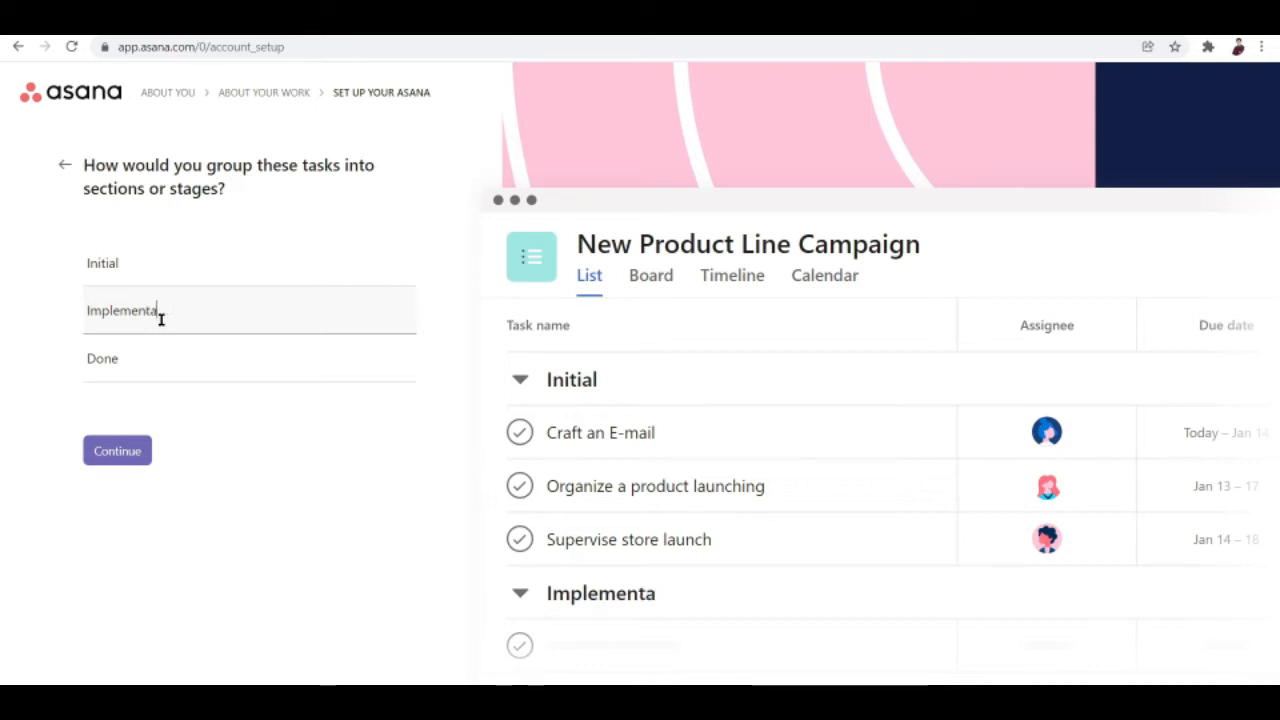
type("tion")
left_click(129, 377)
key("BackSpace")
key("BackSpace")
key("BackSpace")
key("BackSpace")
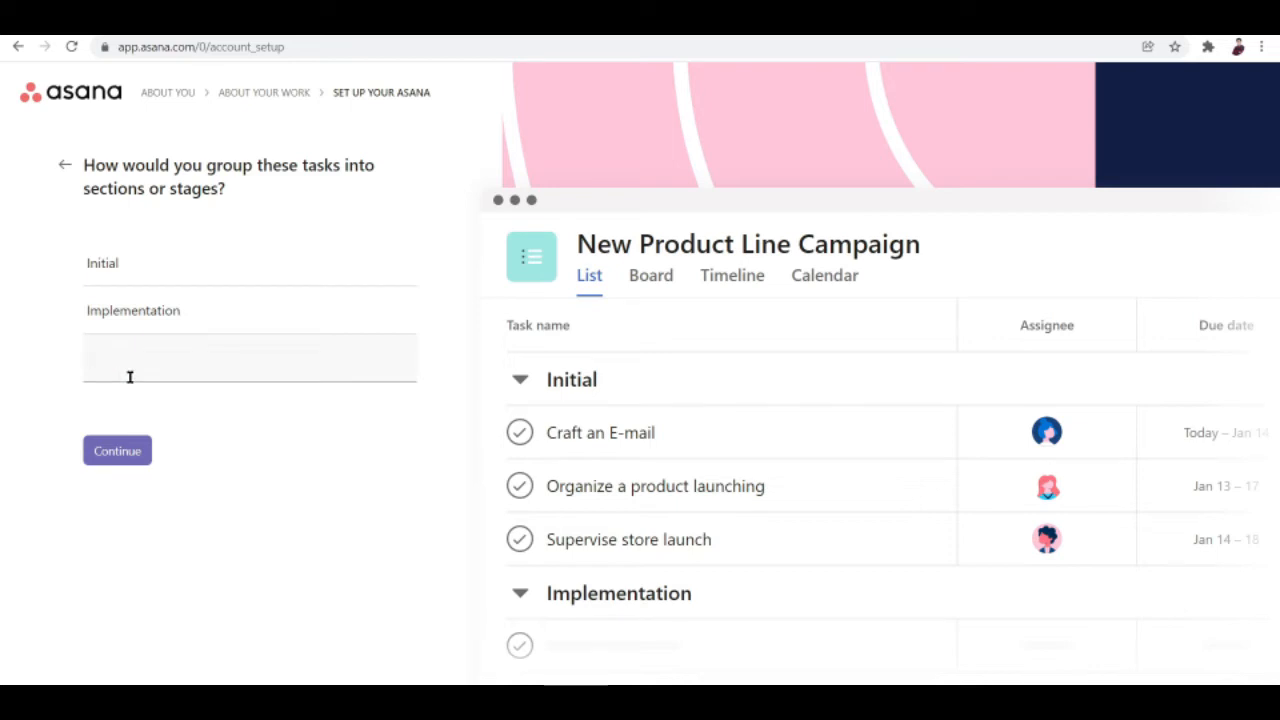
type("Exec")
type("uted")
left_click(151, 459)
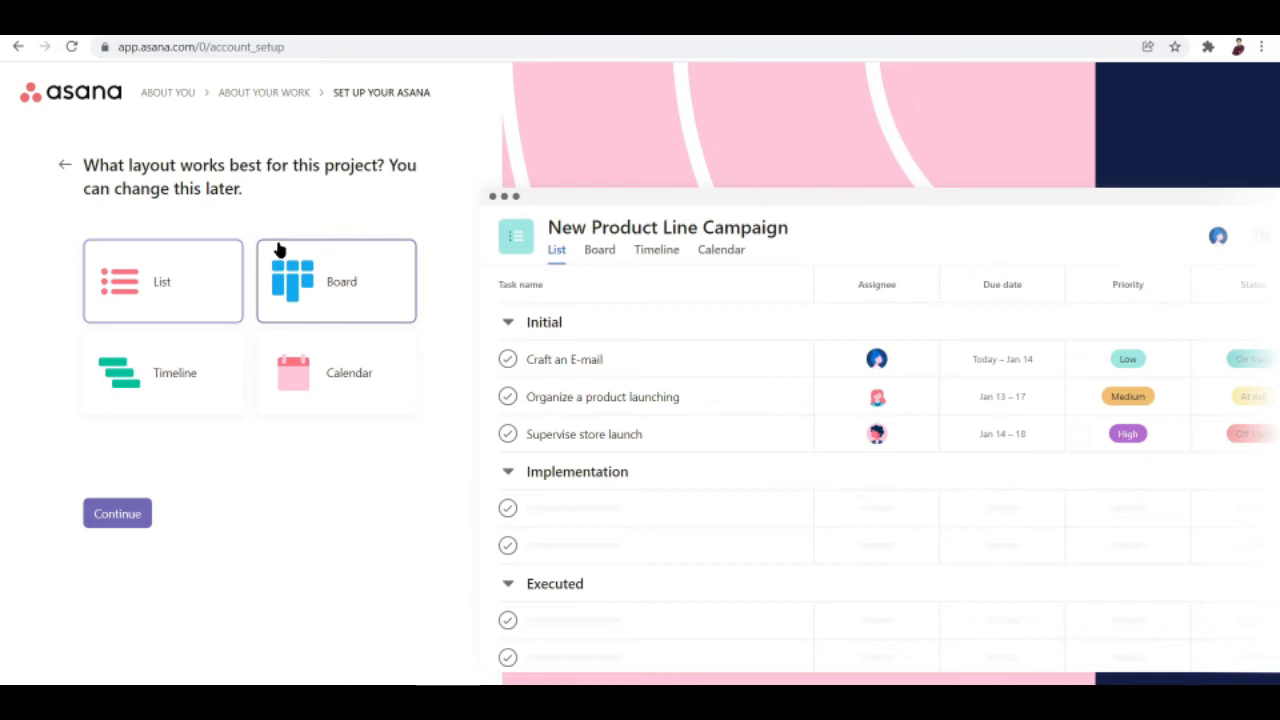
Pick the Board layout and continue to the teammate invitation step.
left_click(345, 274)
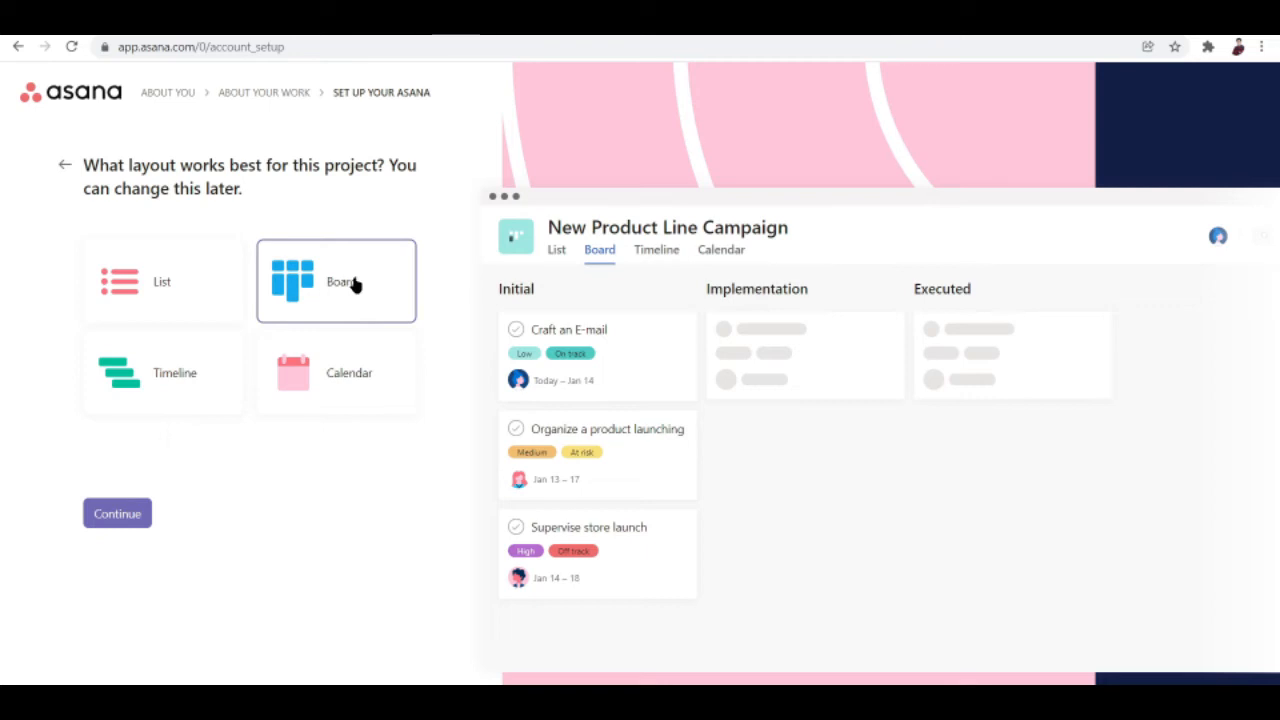
key("Return")
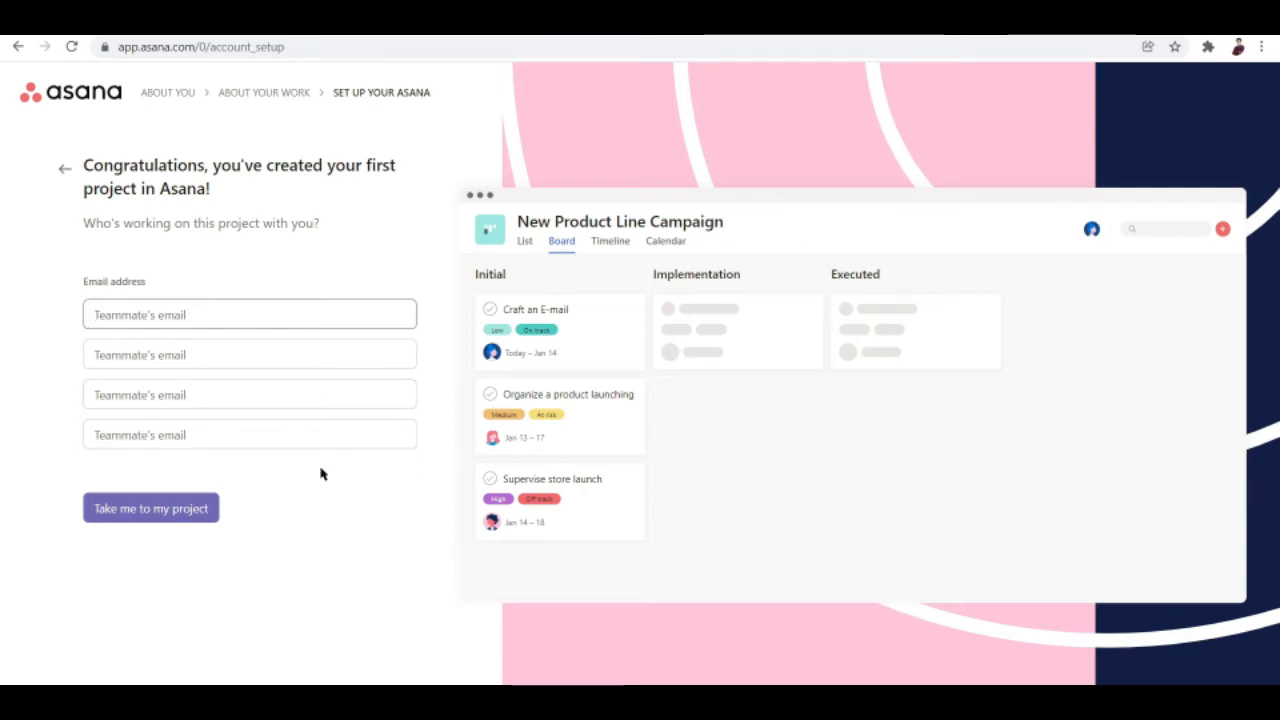
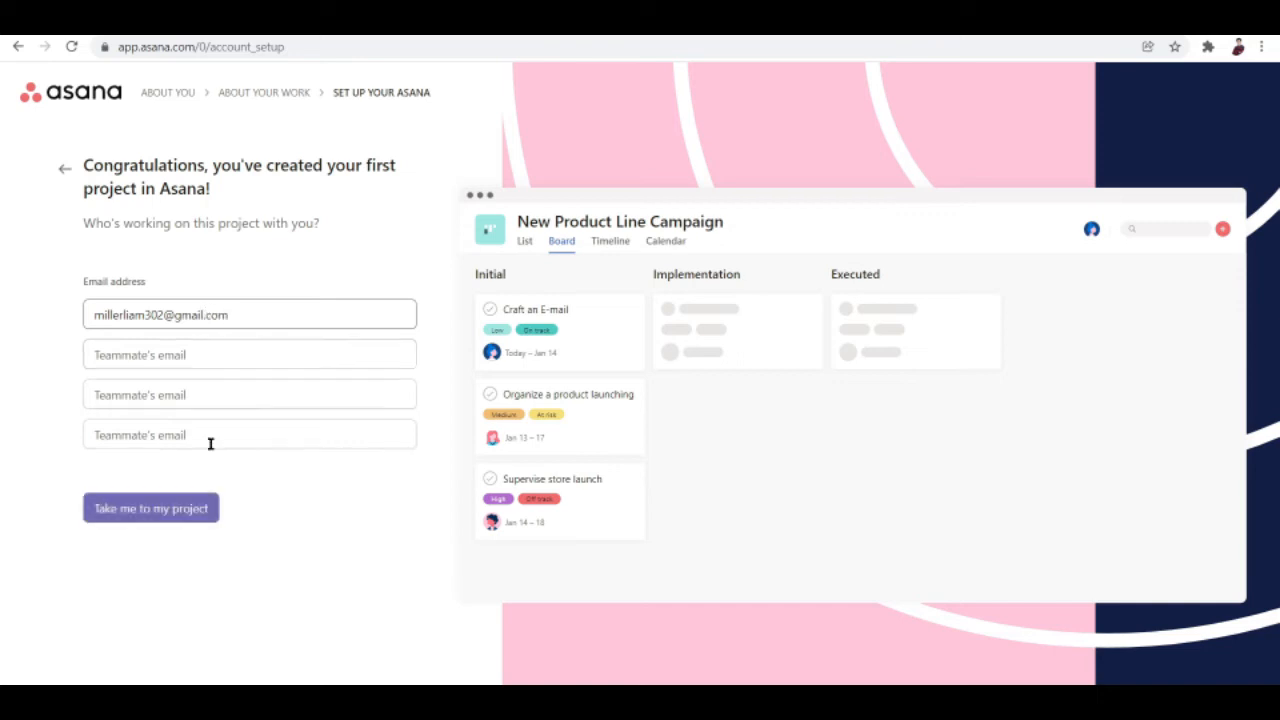
Enter a teammate's e-mail address, then open the New Product Line Campaign board.
left_click(188, 513)
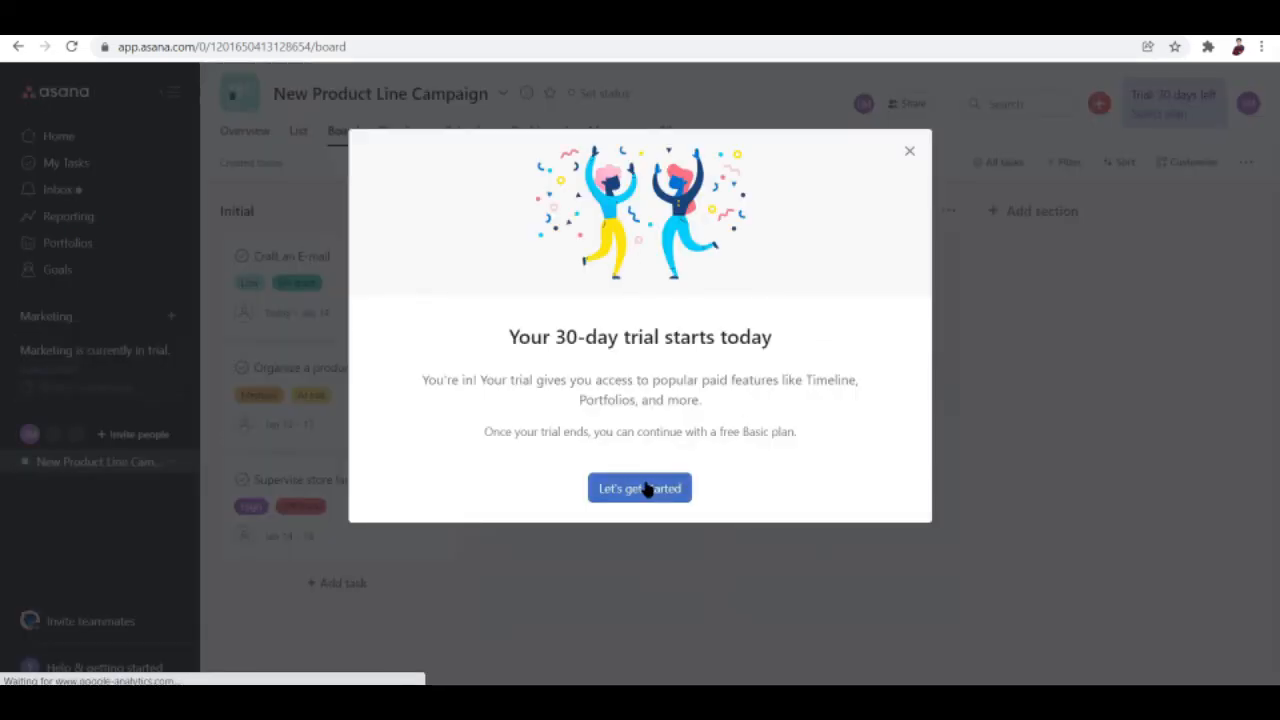
Dismiss the trial welcome and add a blank task atop the Initial column.
left_click(640, 488)
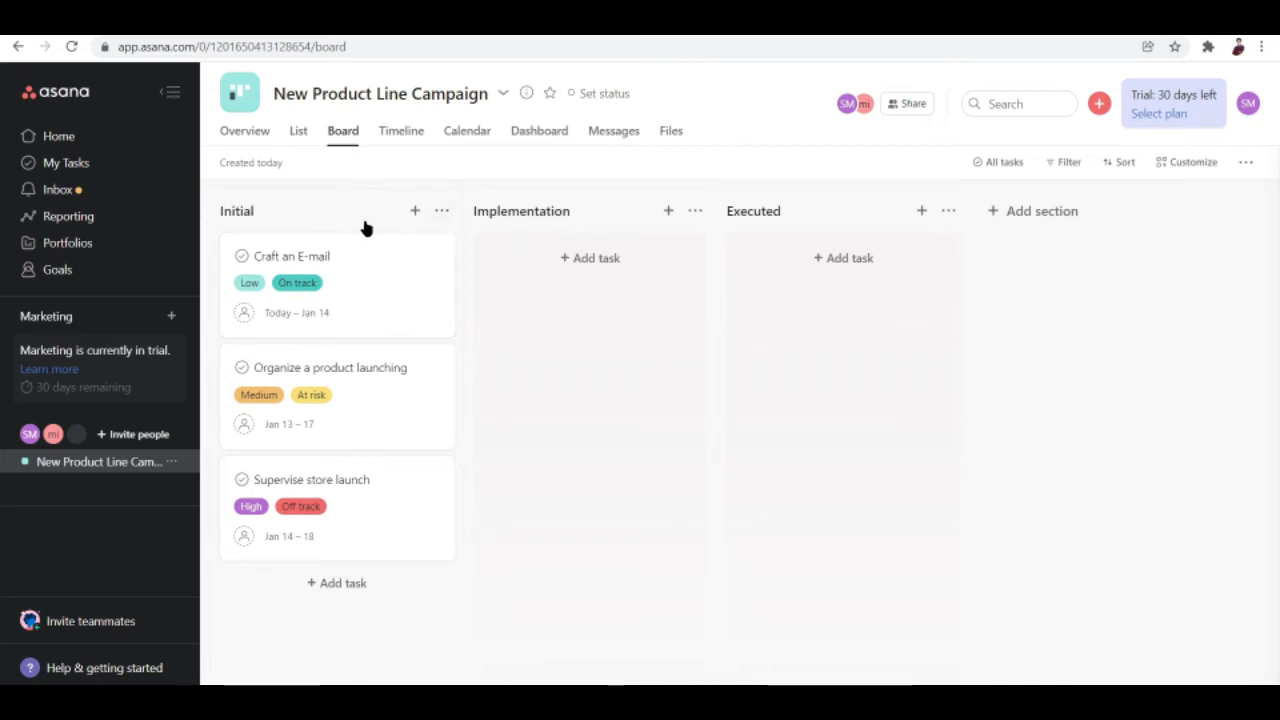
left_click(416, 212)
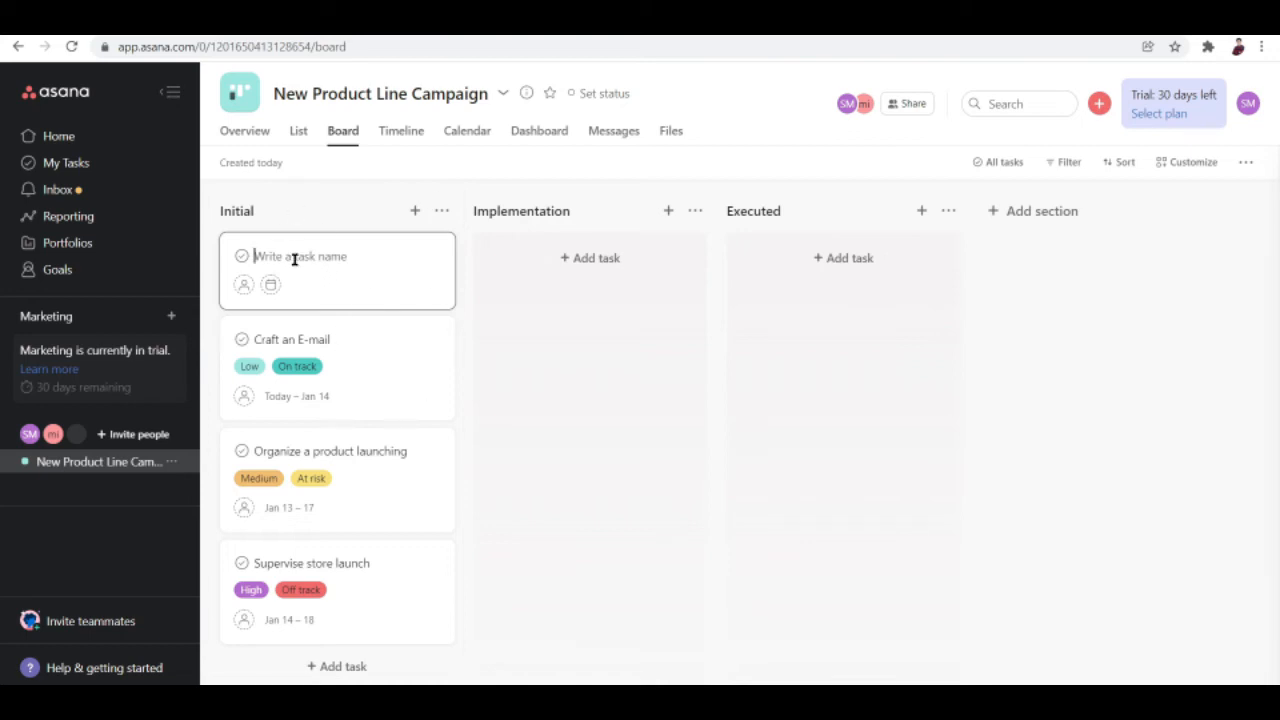
Discard the blank task card and cancel the empty new section box.
left_click(1008, 212)
left_click(989, 233)
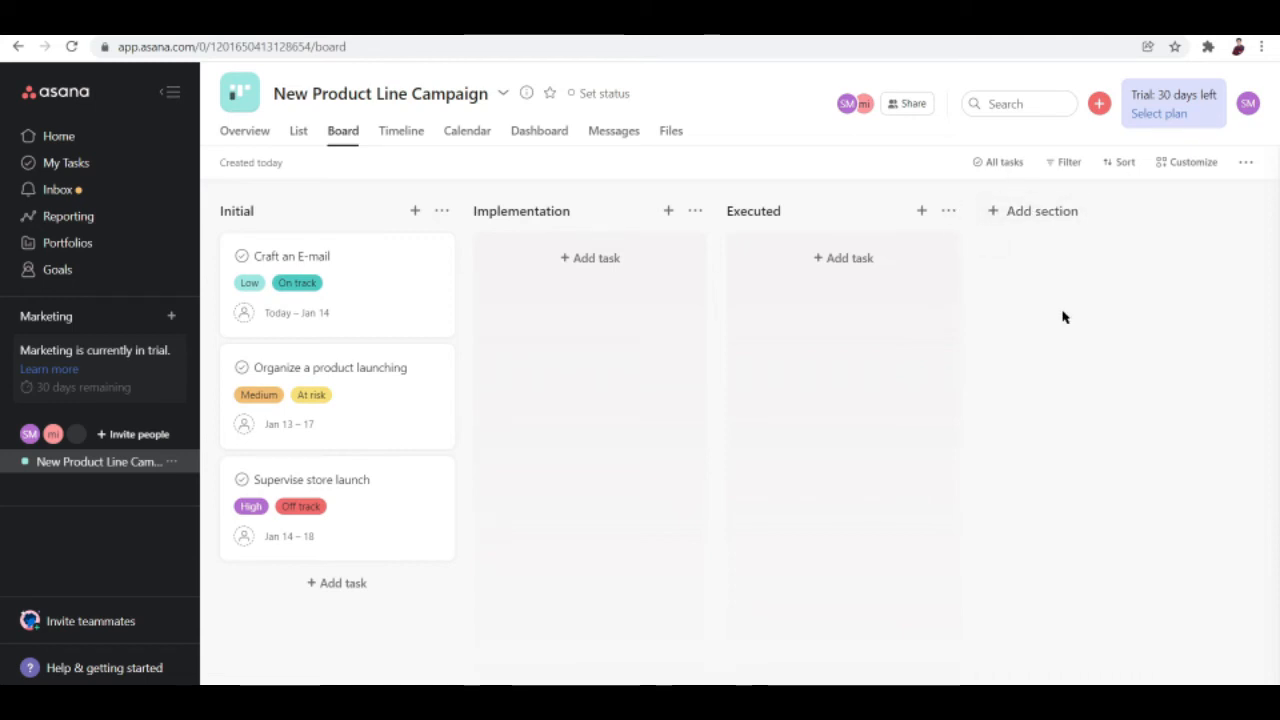
Create a fourth board section named 'Evaluation' after Executed.
left_click(1020, 207)
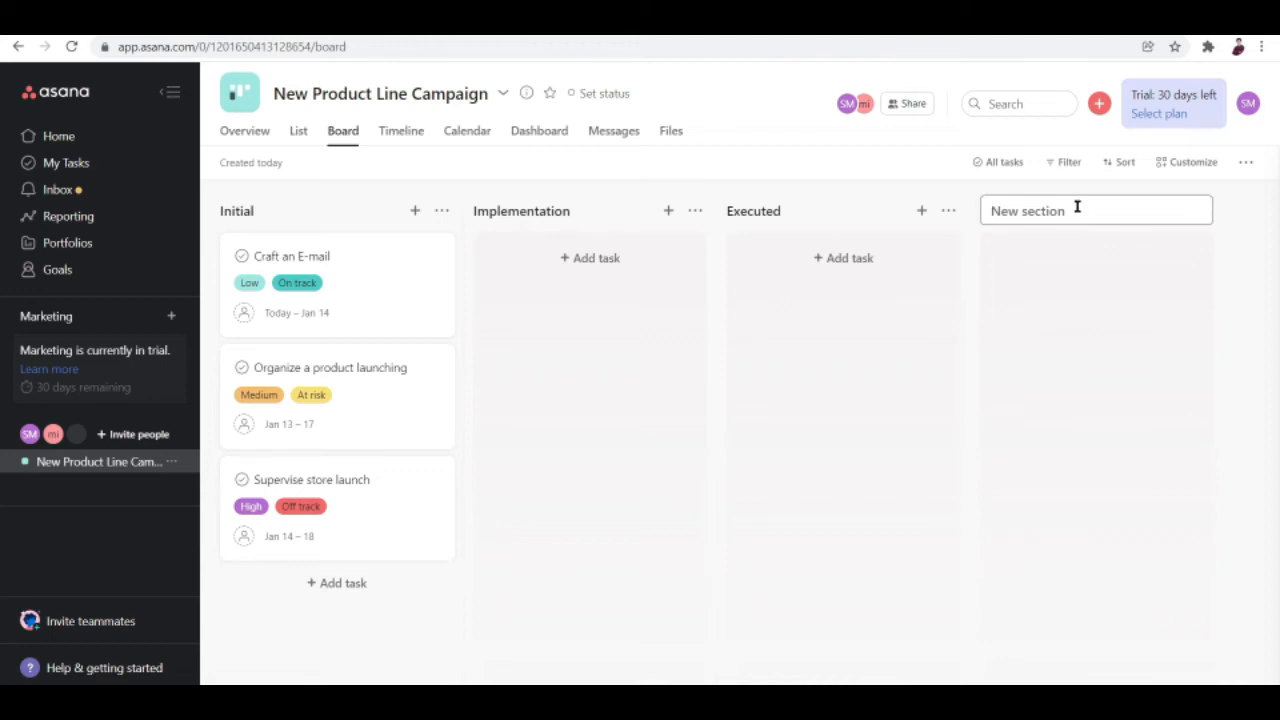
type("Evaluation")
key("Return")
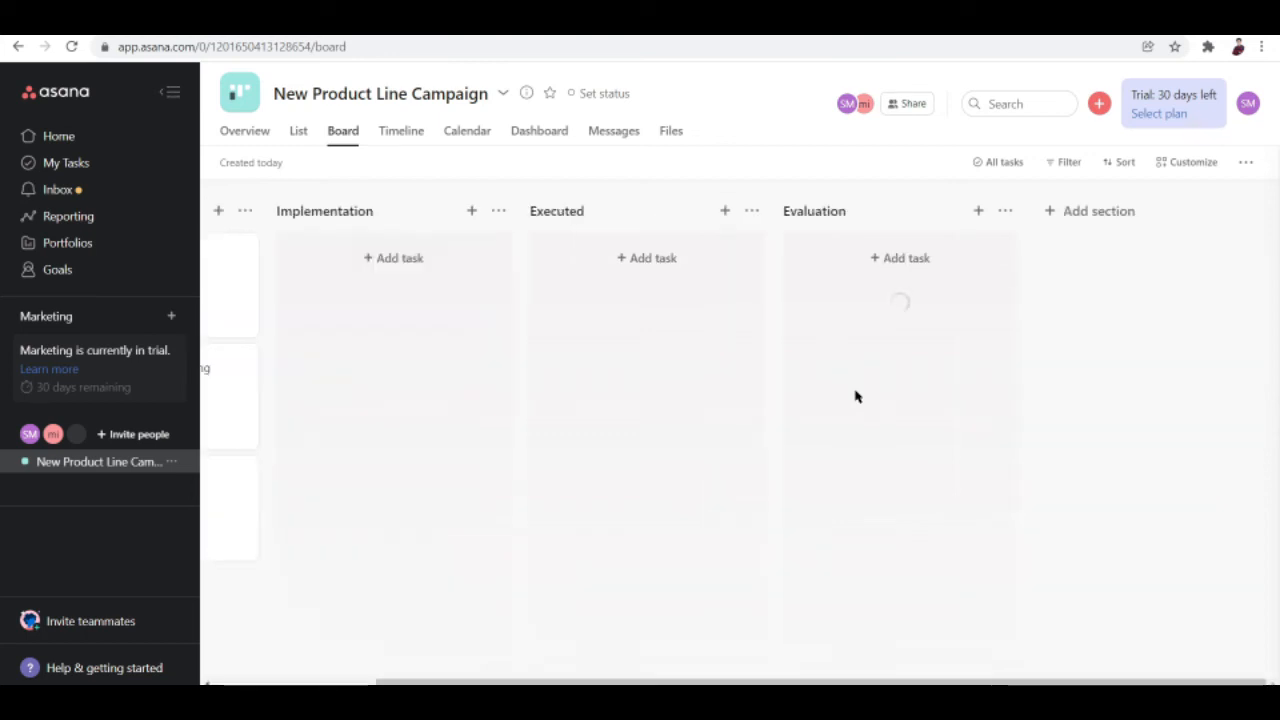
left_click(888, 208)
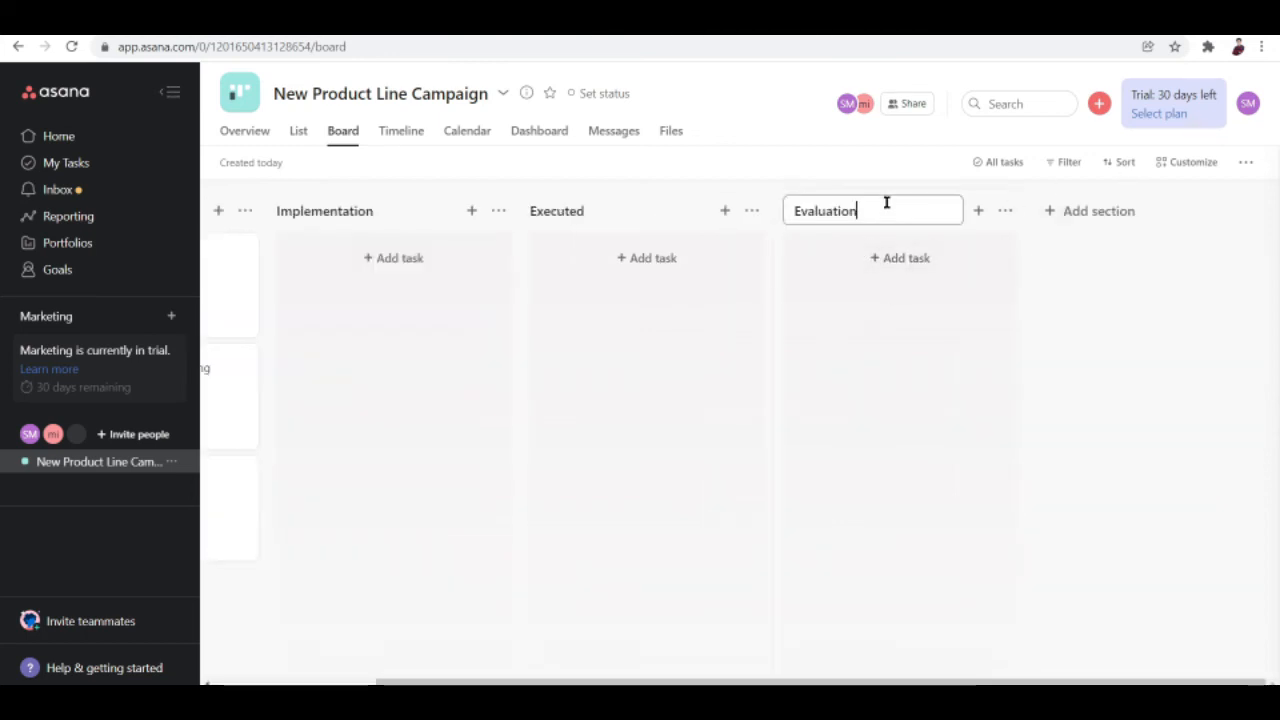
left_click(978, 198)
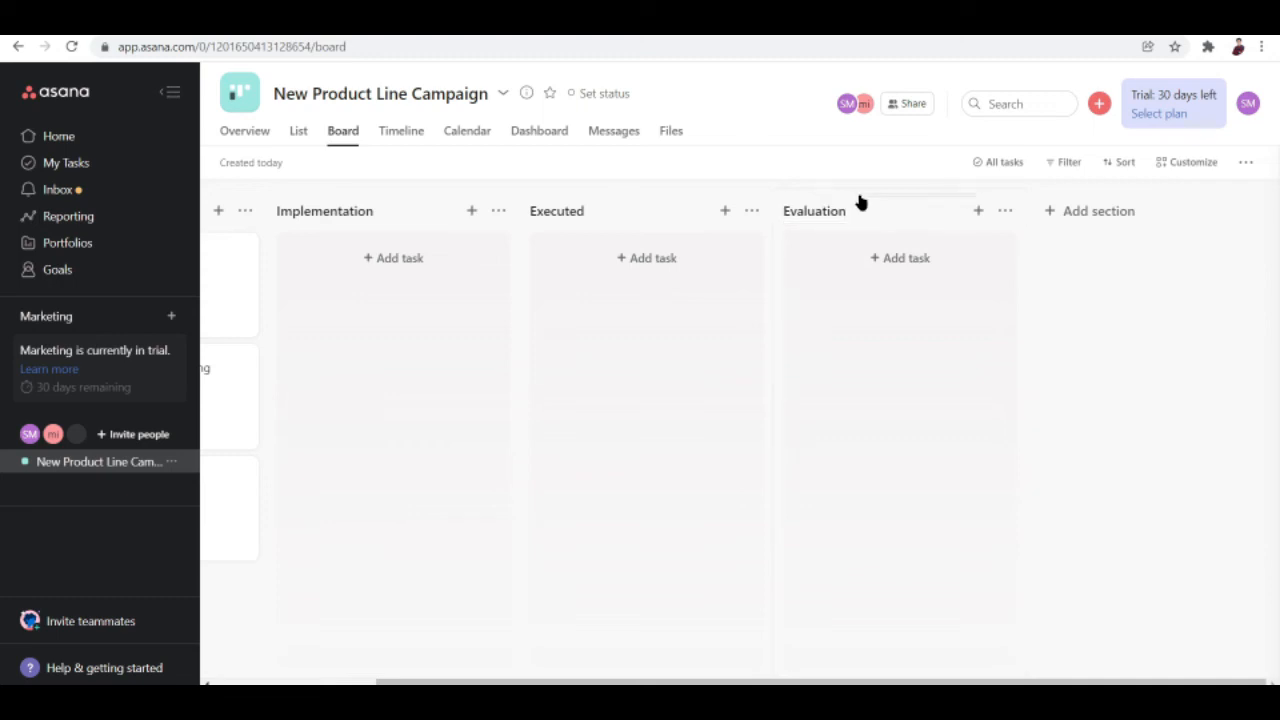
mouse_move(857, 200)
left_mouse_down()
mouse_move(660, 212)
mouse_move(911, 217)
mouse_move(891, 229)
mouse_move(877, 202)
left_mouse_up()
scroll(556, 265, "left", 2)
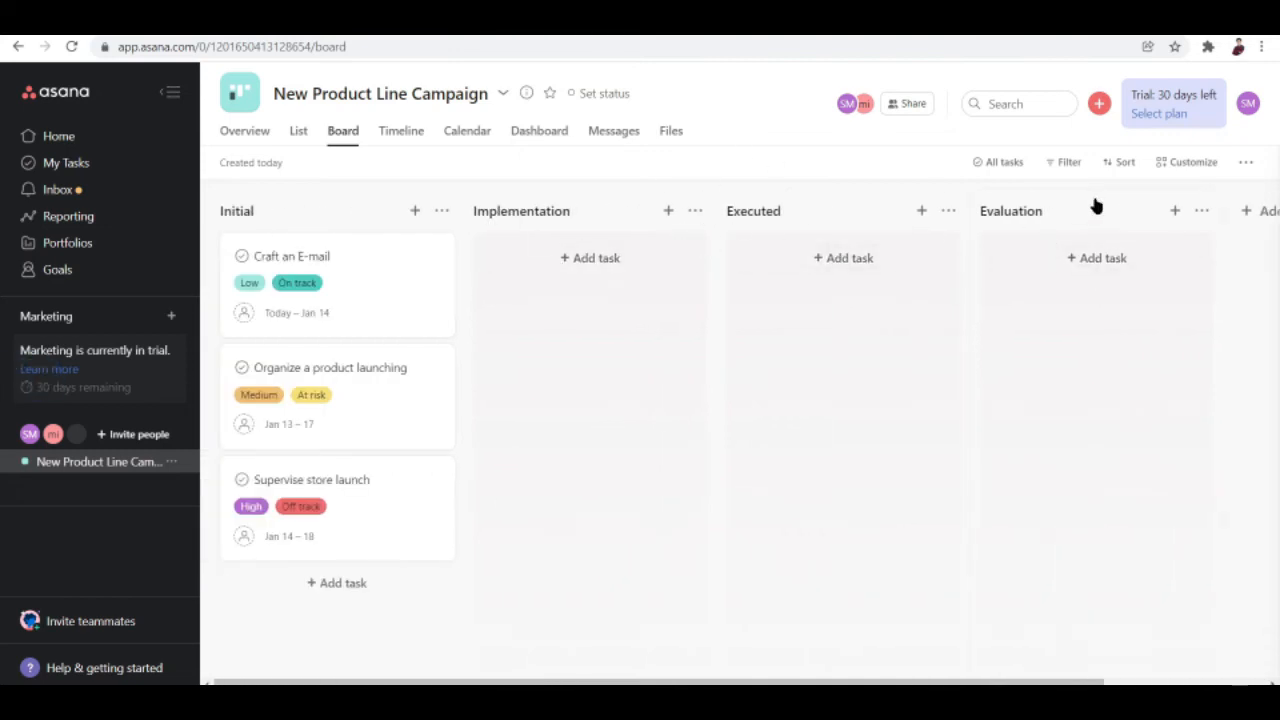
left_click_drag(1063, 209, 566, 214)
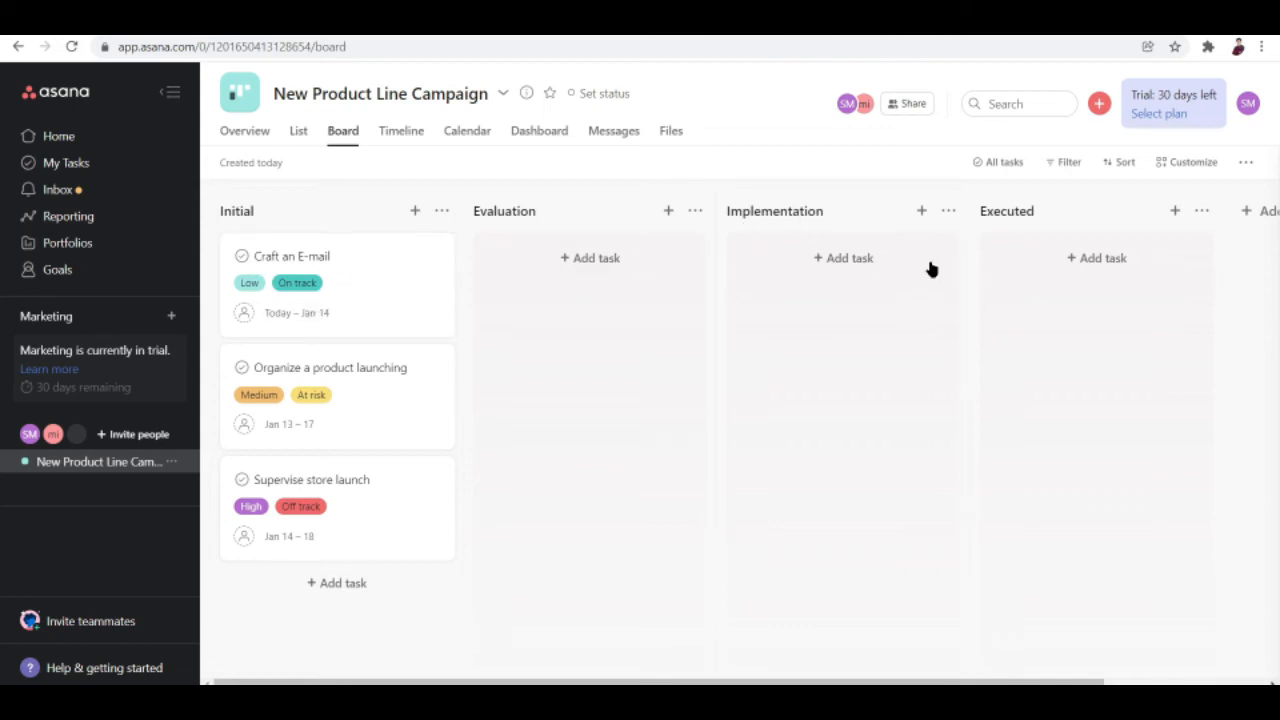
left_click_drag(557, 200, 866, 195)
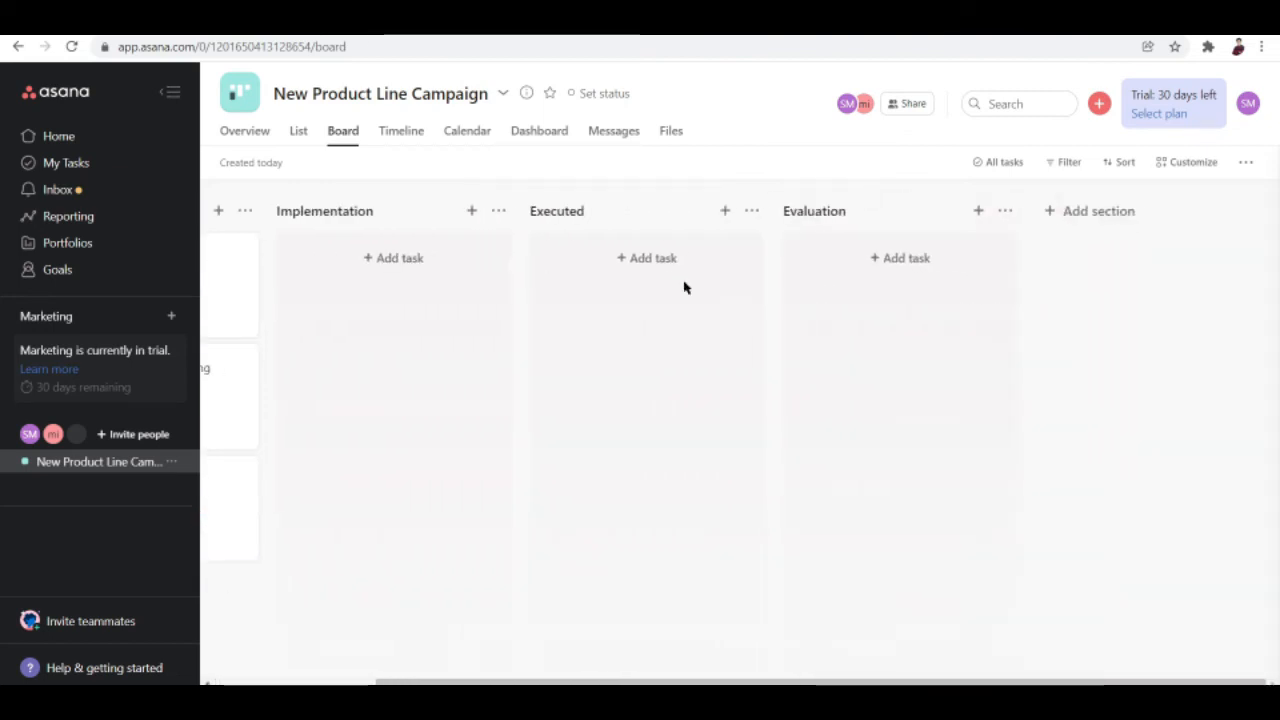
scroll(684, 287, "left", 2)
left_click_drag(389, 274, 355, 268)
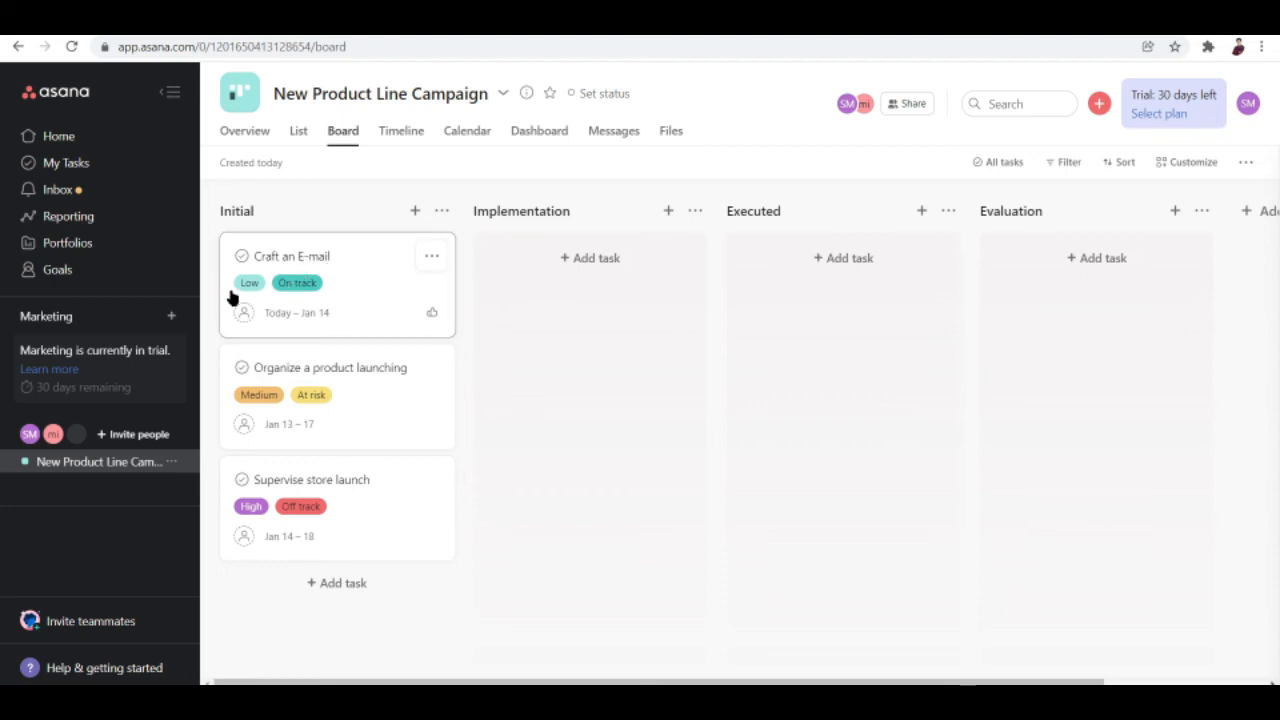
Open the actions menu on the Craft an E-mail card.
left_click(431, 256)
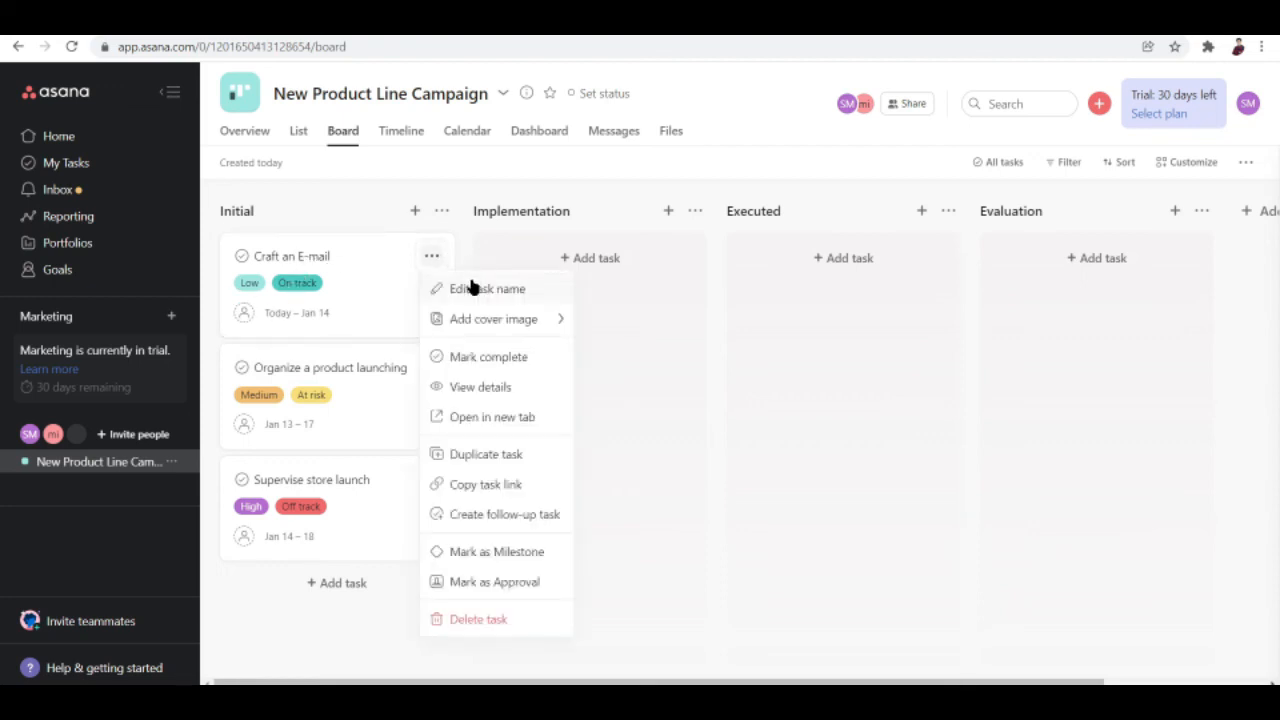
mouse_move(470, 325)
Start a follow-up task for Craft an E-mail, then close and delete the draft.
left_click(513, 527)
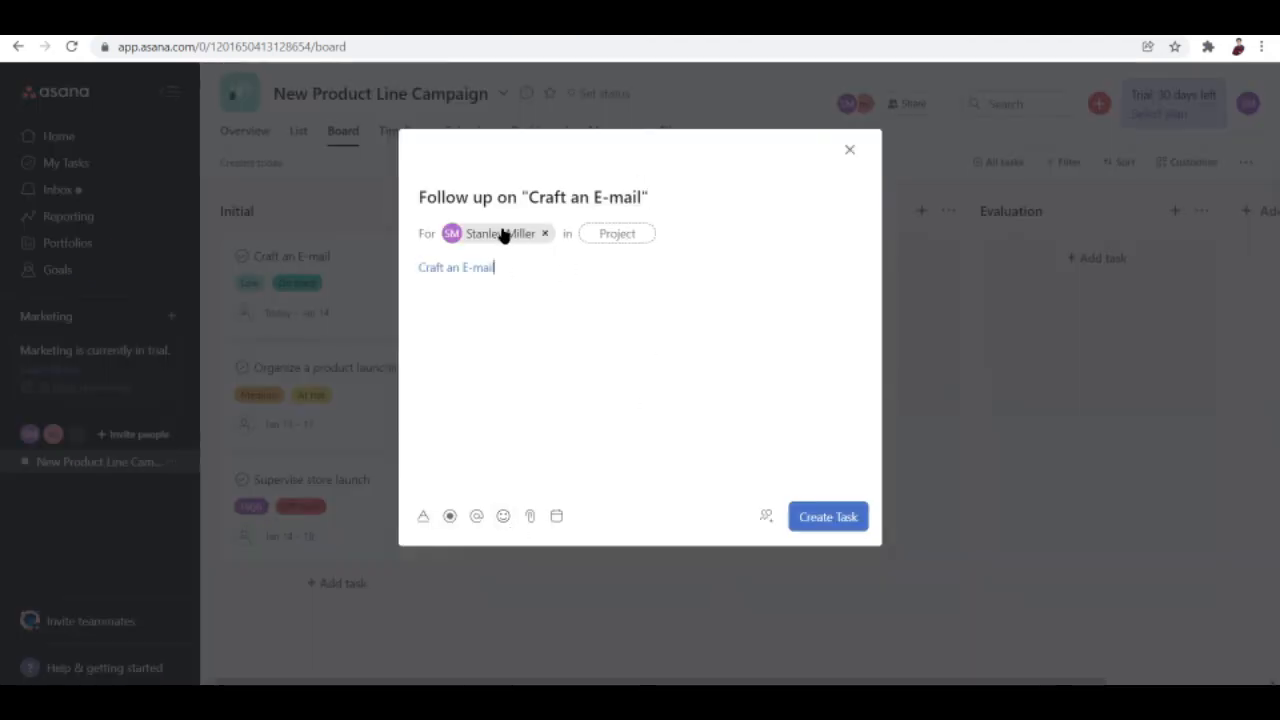
mouse_move(496, 234)
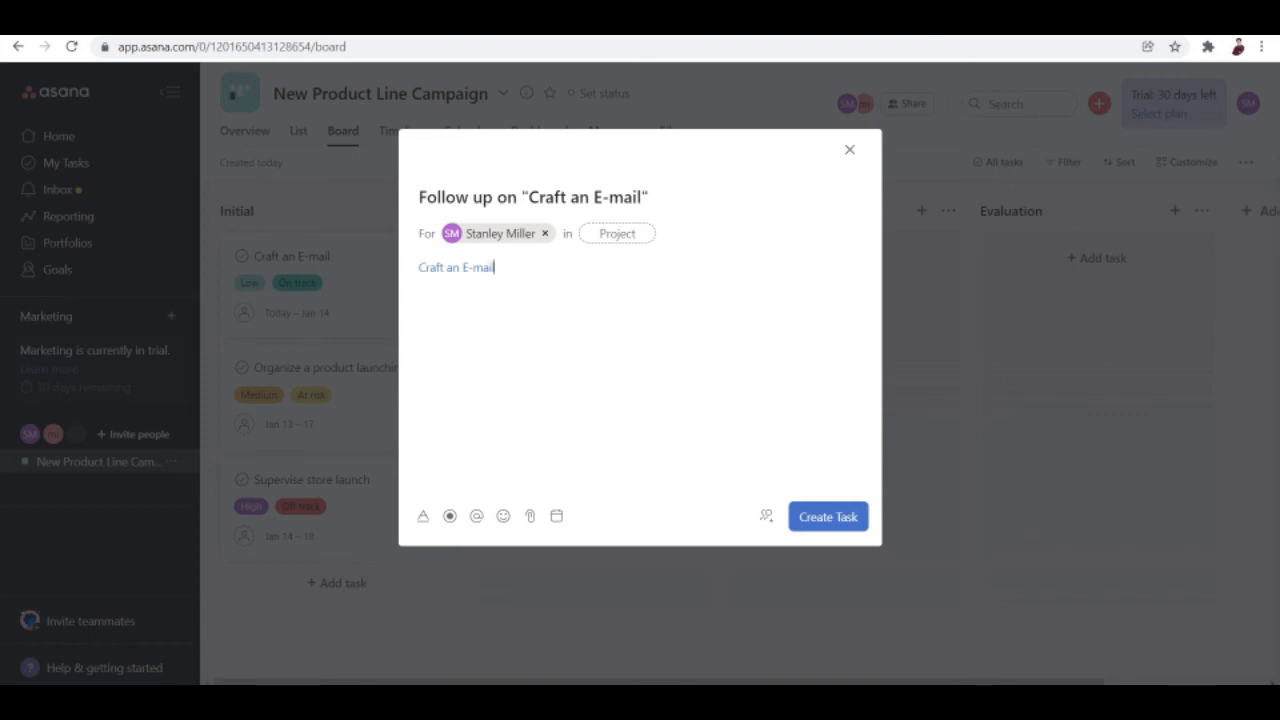
left_click(849, 149)
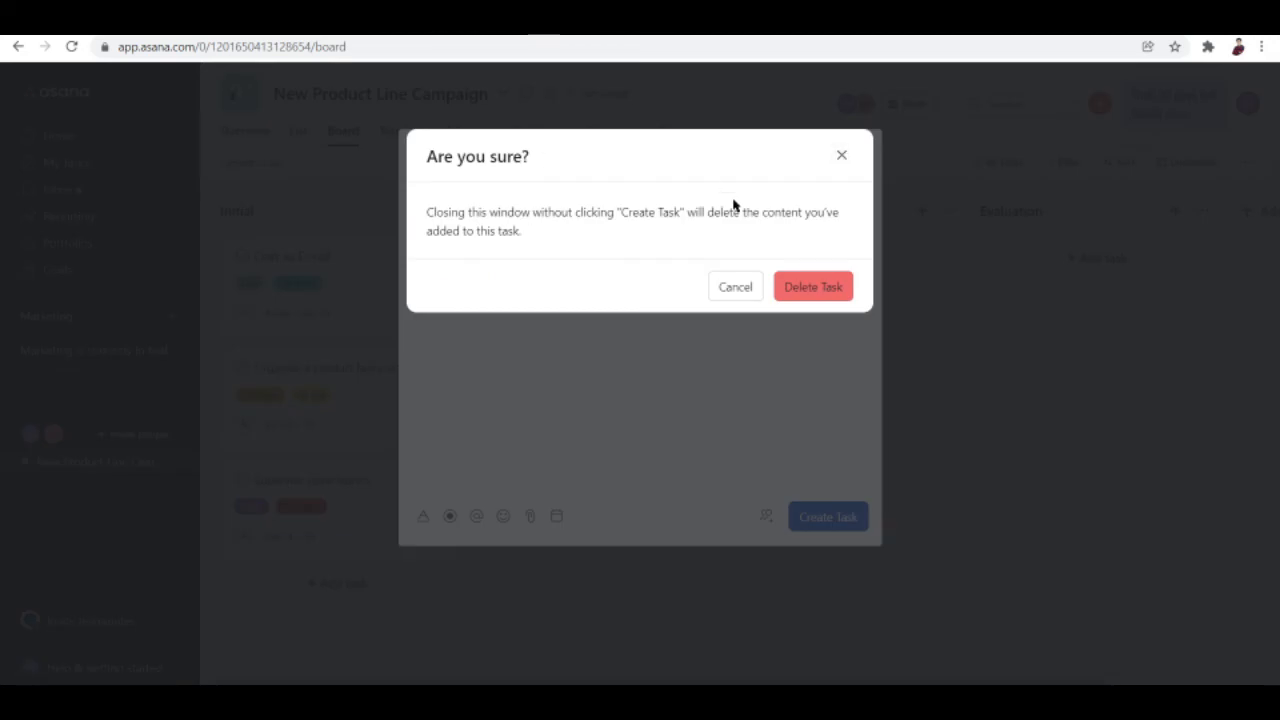
left_click(797, 288)
Drag the Craft an E-mail card from Initial and drop it under Implementation.
left_click_drag(335, 265, 565, 277)
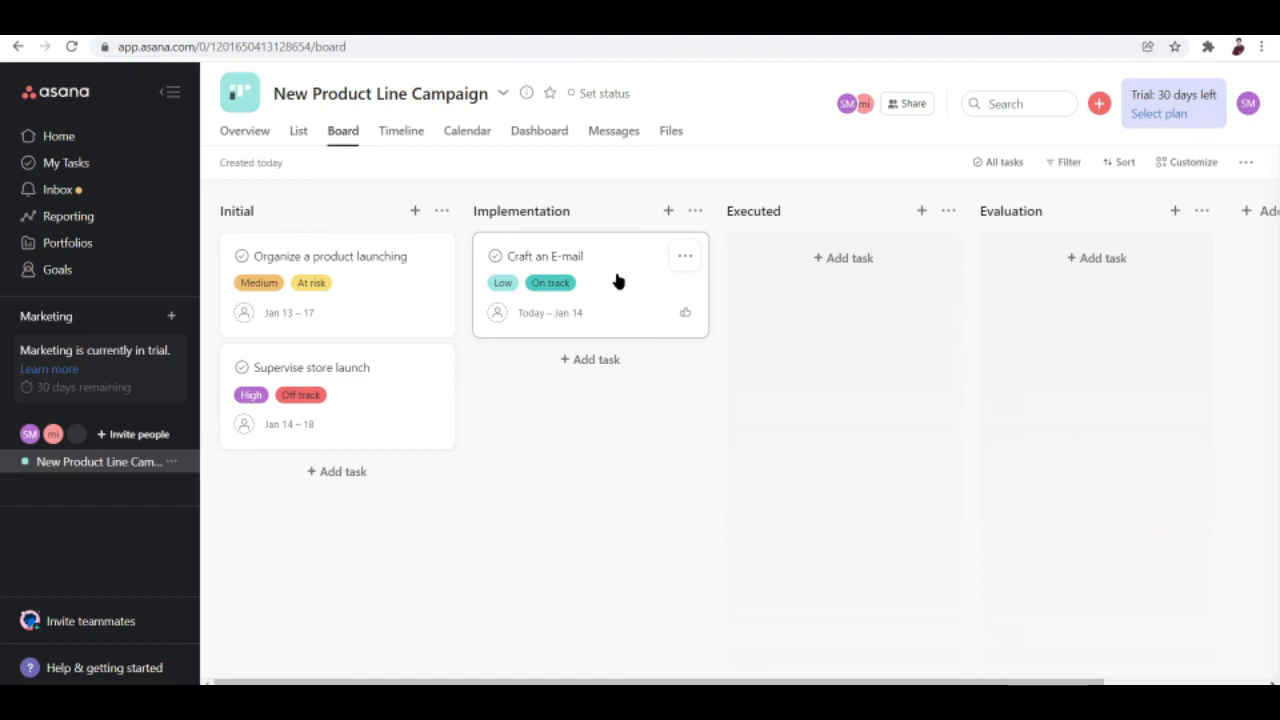
left_click_drag(614, 286, 587, 271)
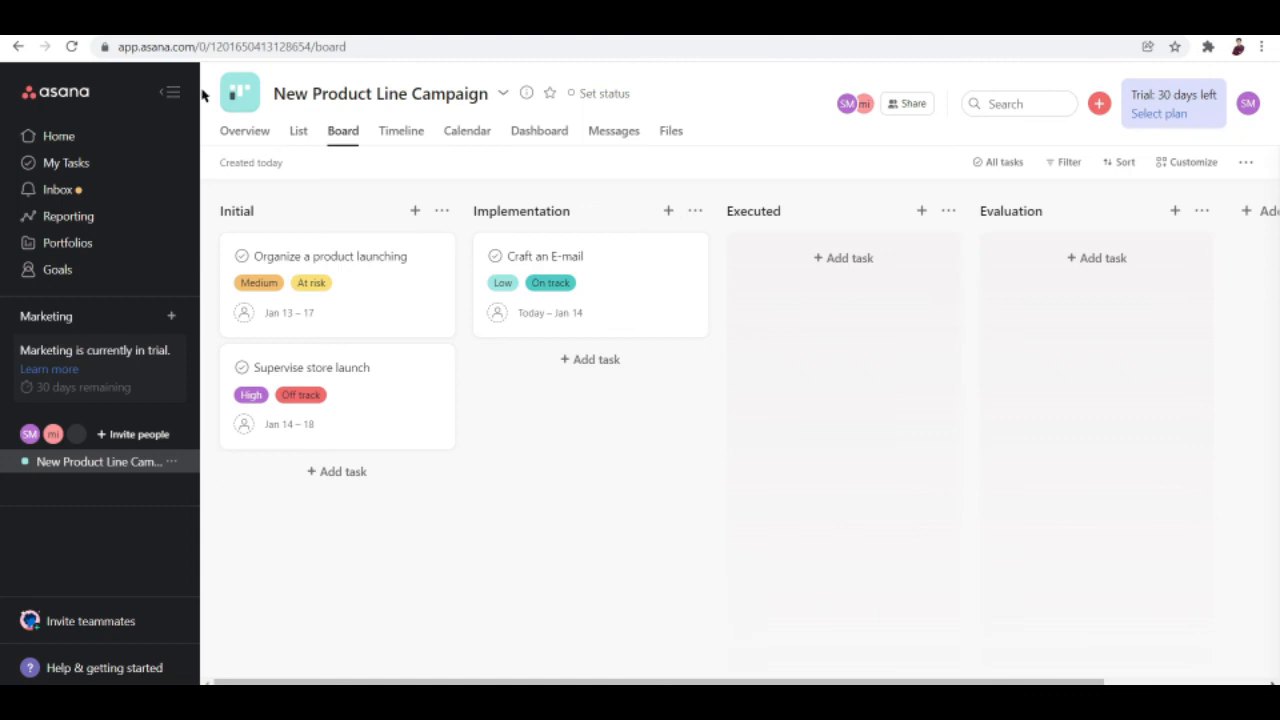
left_click(300, 135)
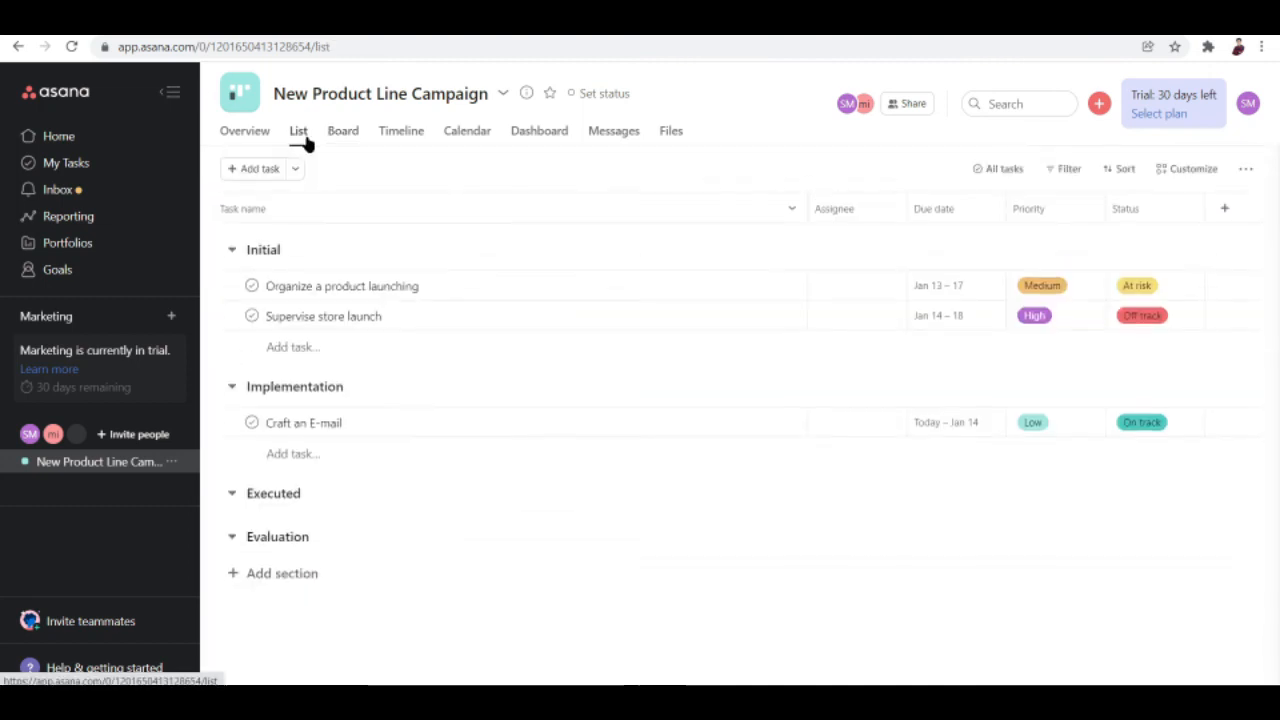
left_click(414, 135)
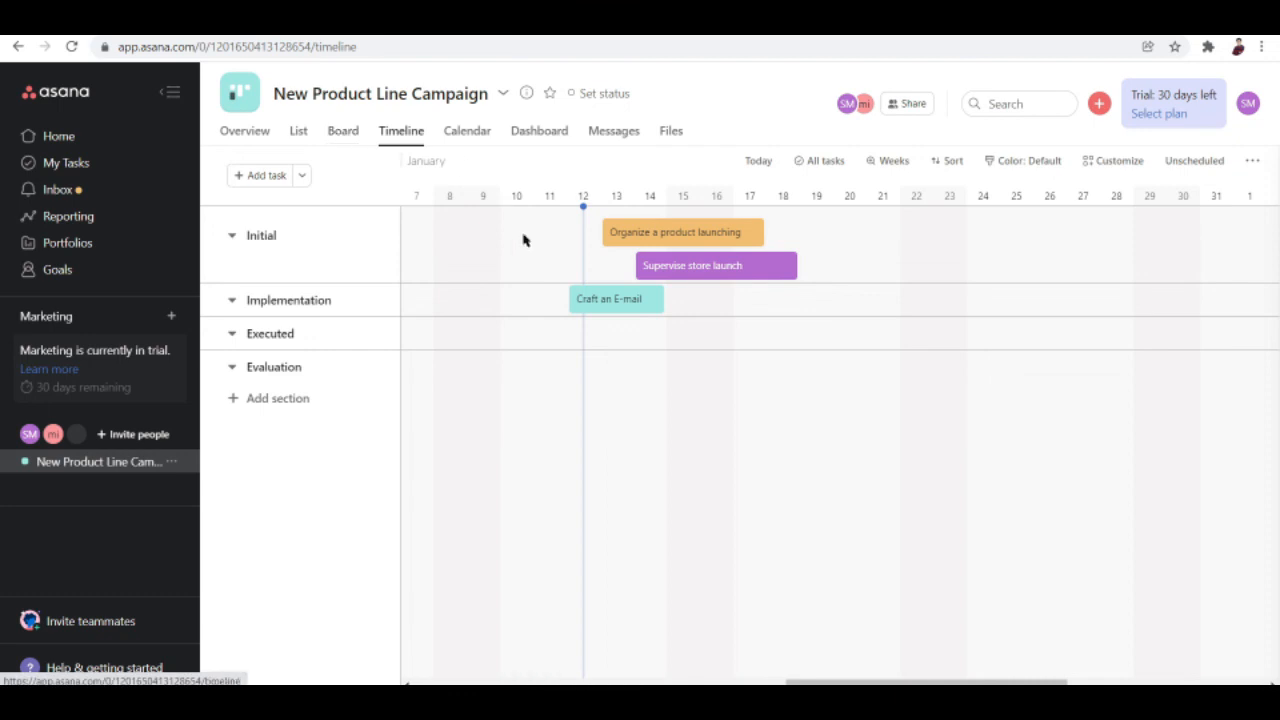
left_click(337, 135)
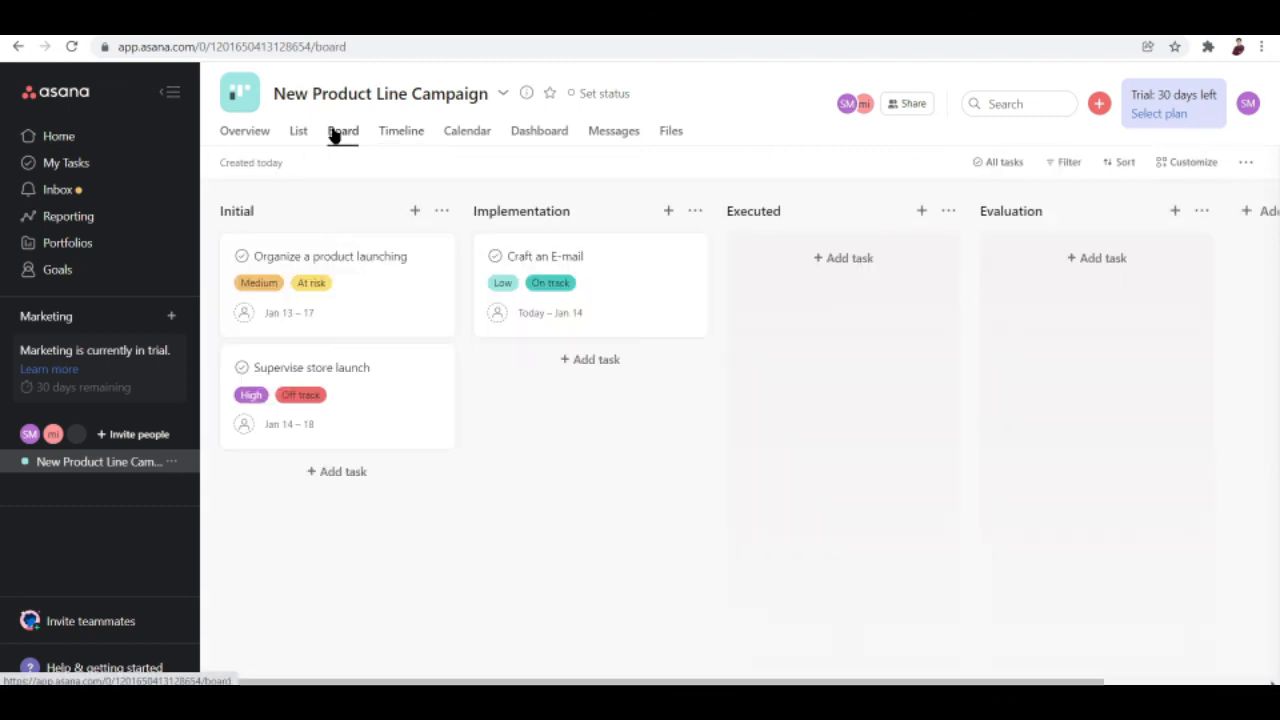
mouse_move(357, 311)
left_mouse_down()
mouse_move(574, 434)
mouse_move(906, 374)
mouse_move(744, 256)
mouse_move(297, 323)
mouse_move(358, 300)
left_mouse_up()
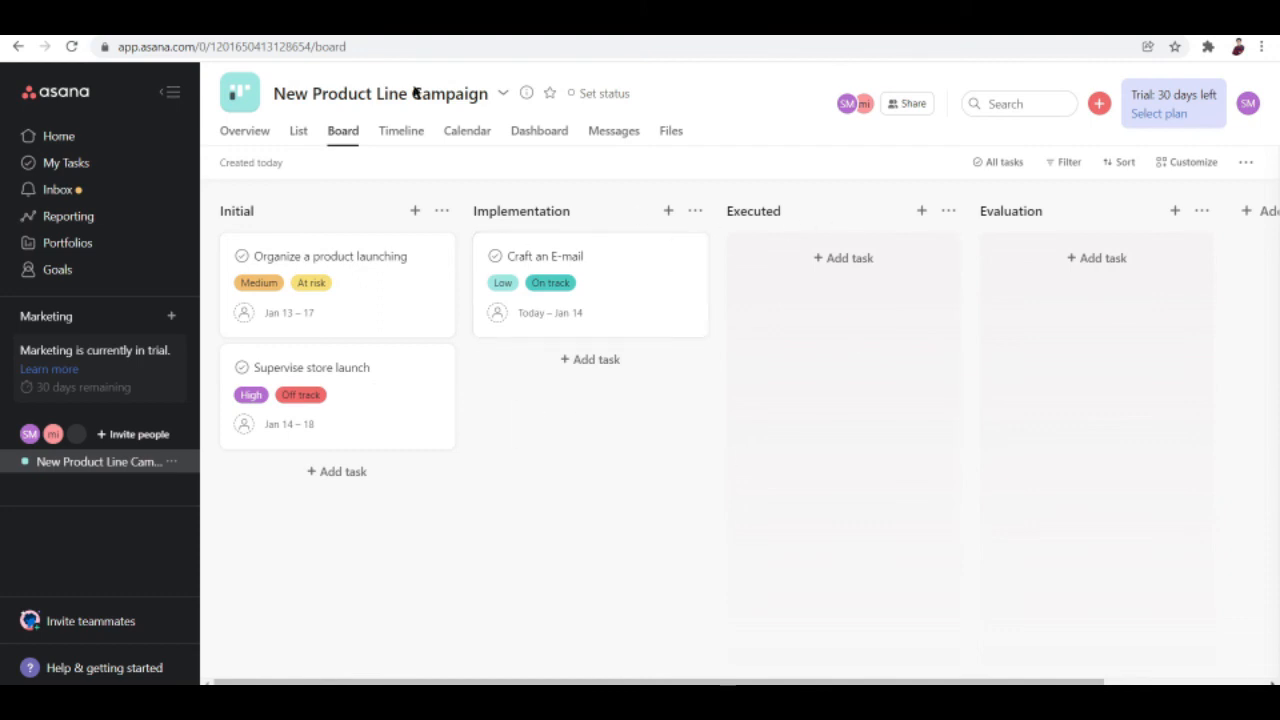
Insert an empty Untitled Section column to the left of Initial from Initial's section menu.
left_click(442, 211)
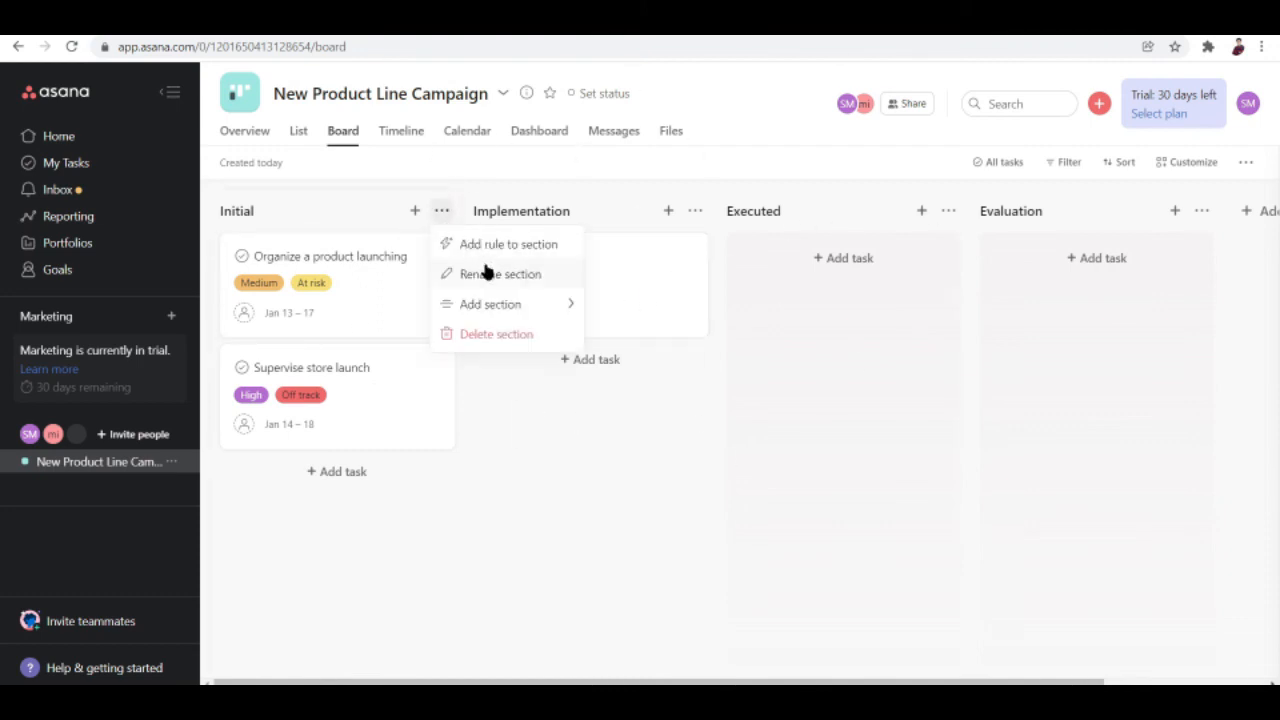
mouse_move(486, 300)
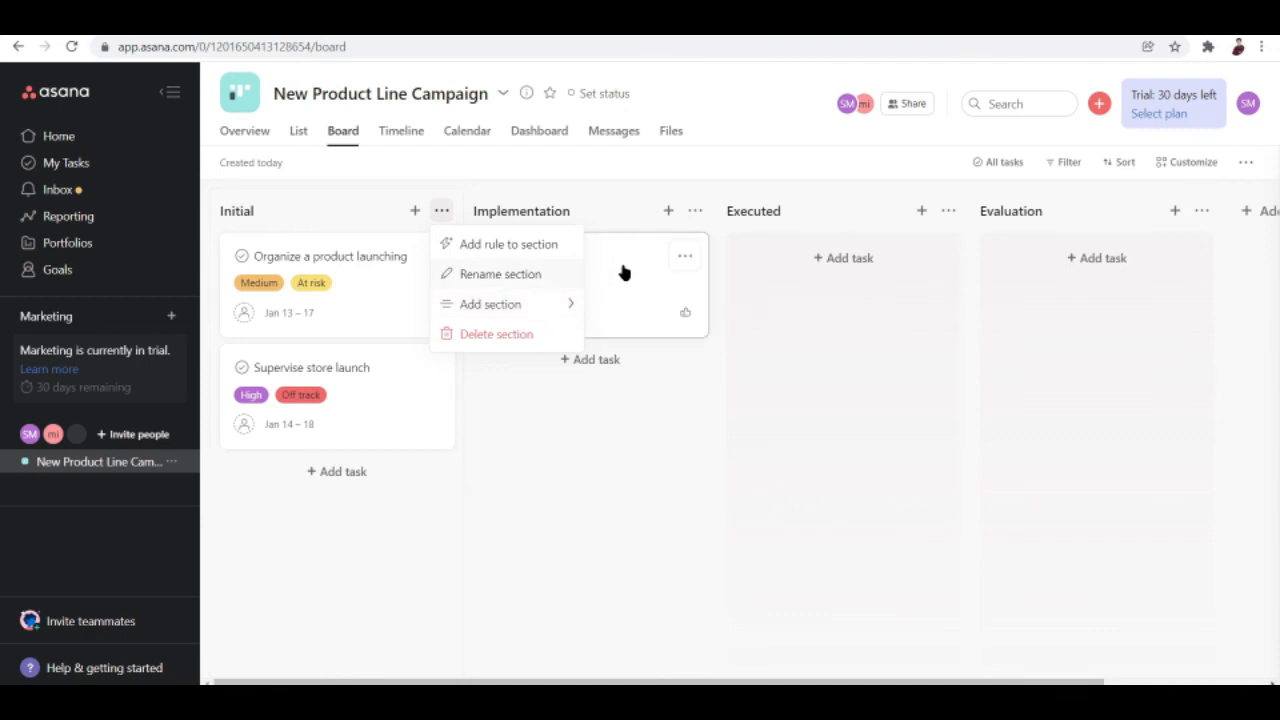
mouse_move(580, 294)
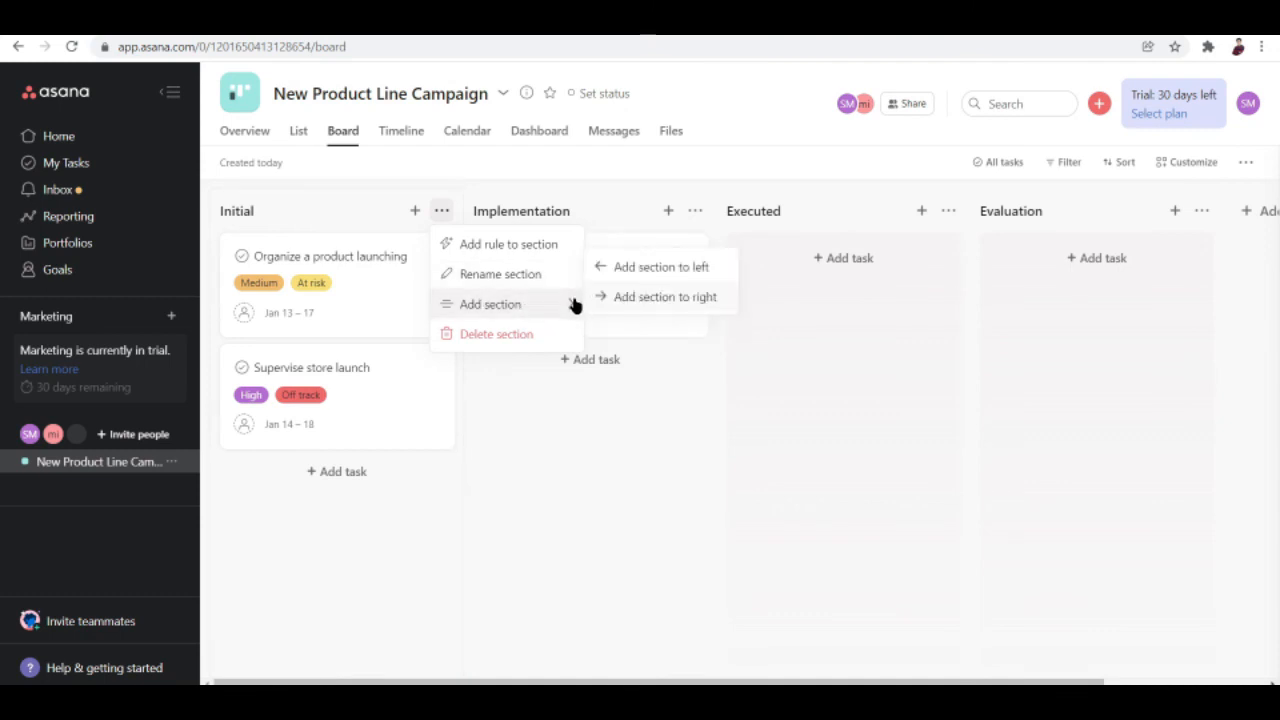
left_click(646, 266)
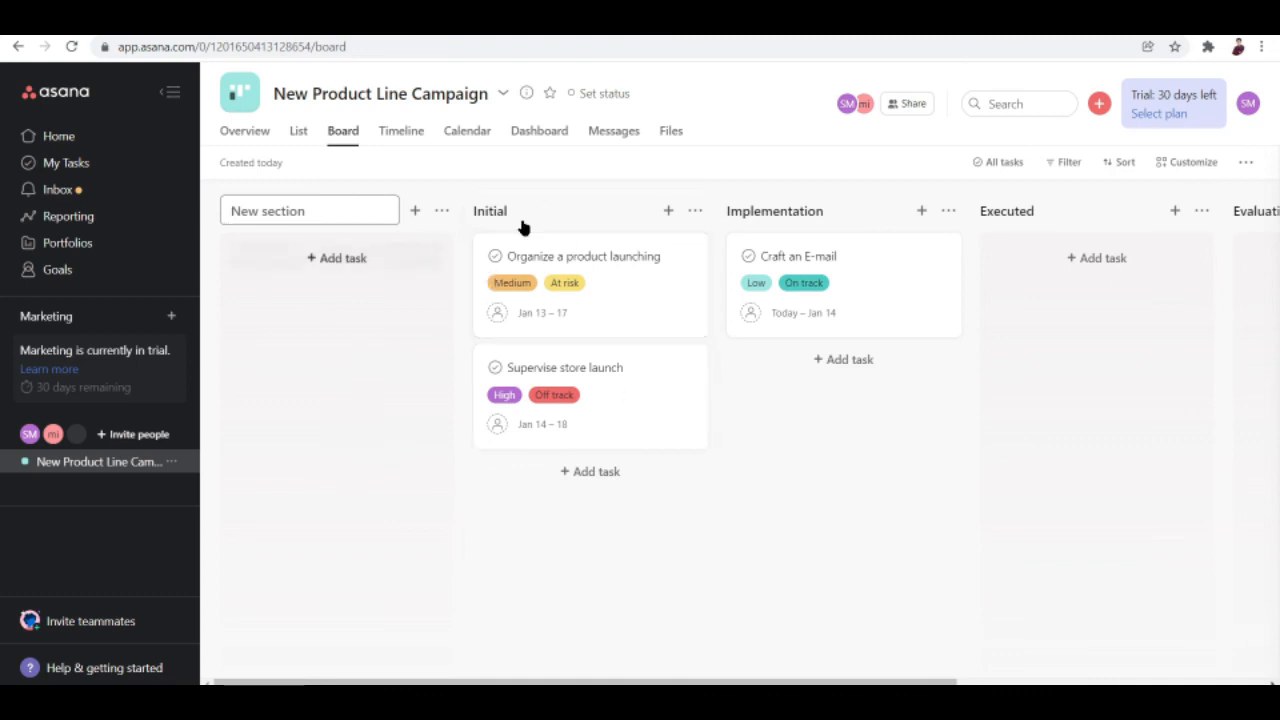
left_click(694, 210)
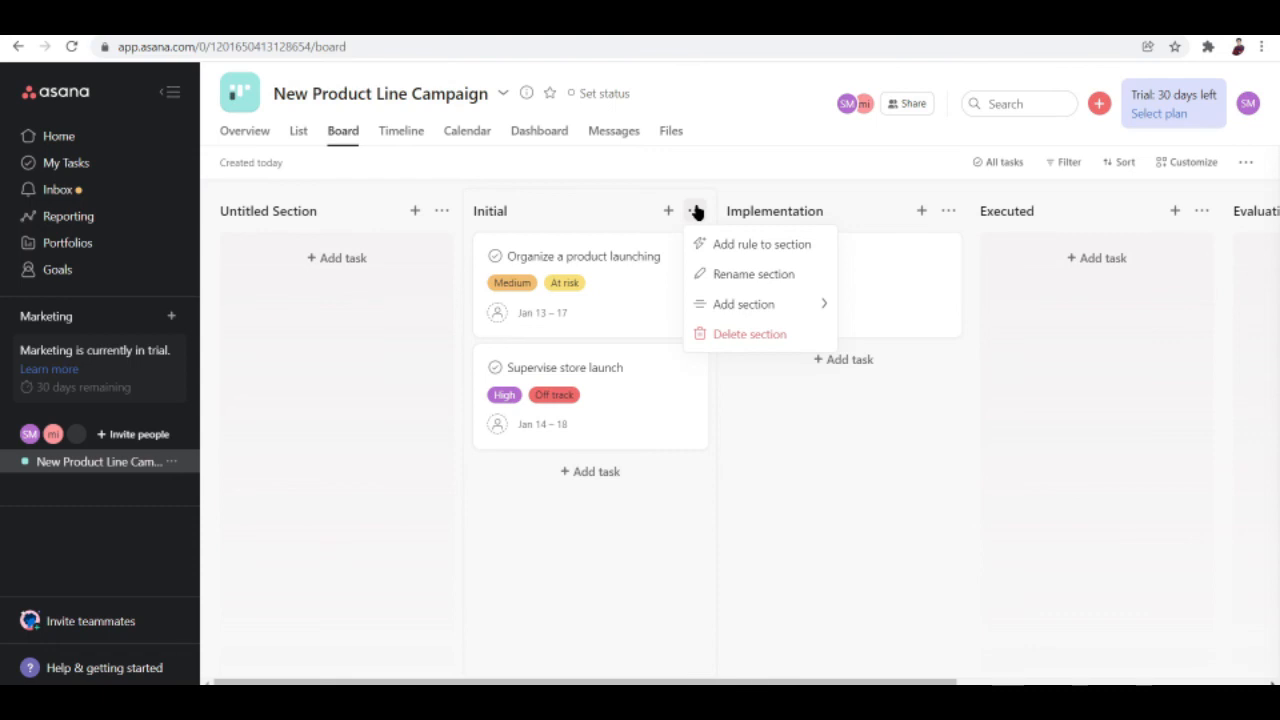
Add a new unnamed section to the right of Initial, ahead of Implementation.
mouse_move(733, 303)
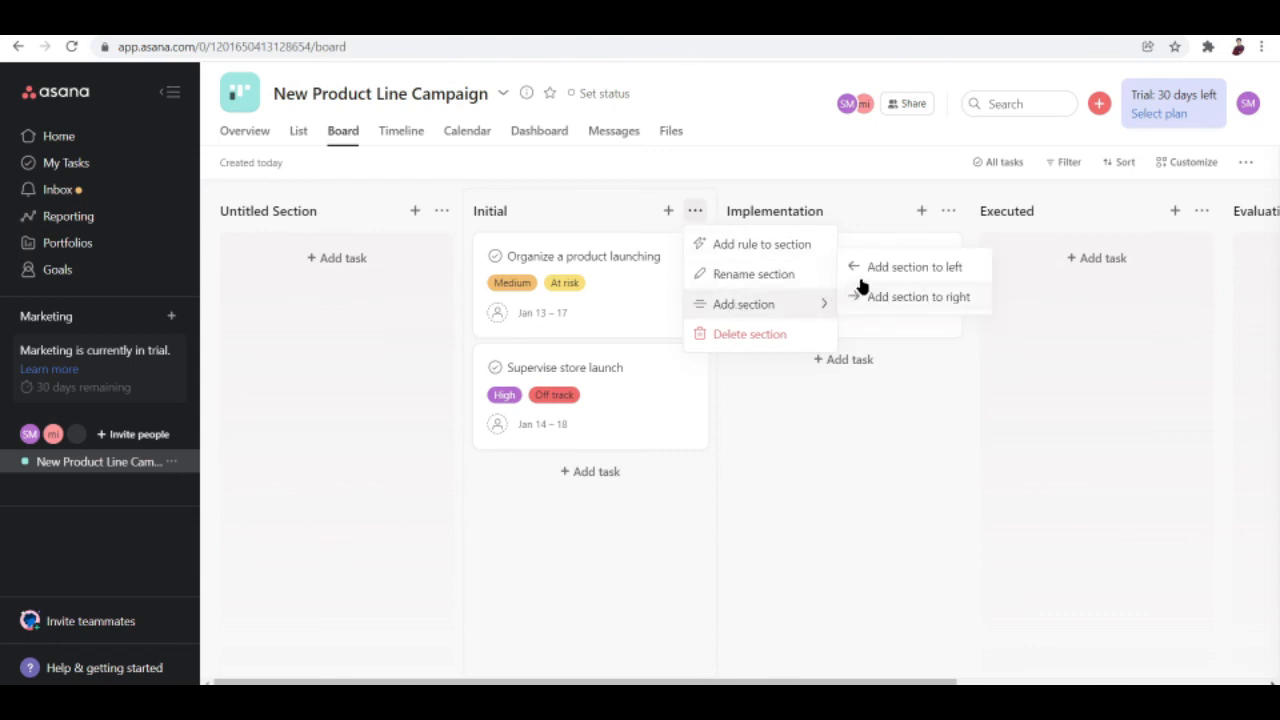
left_click(874, 295)
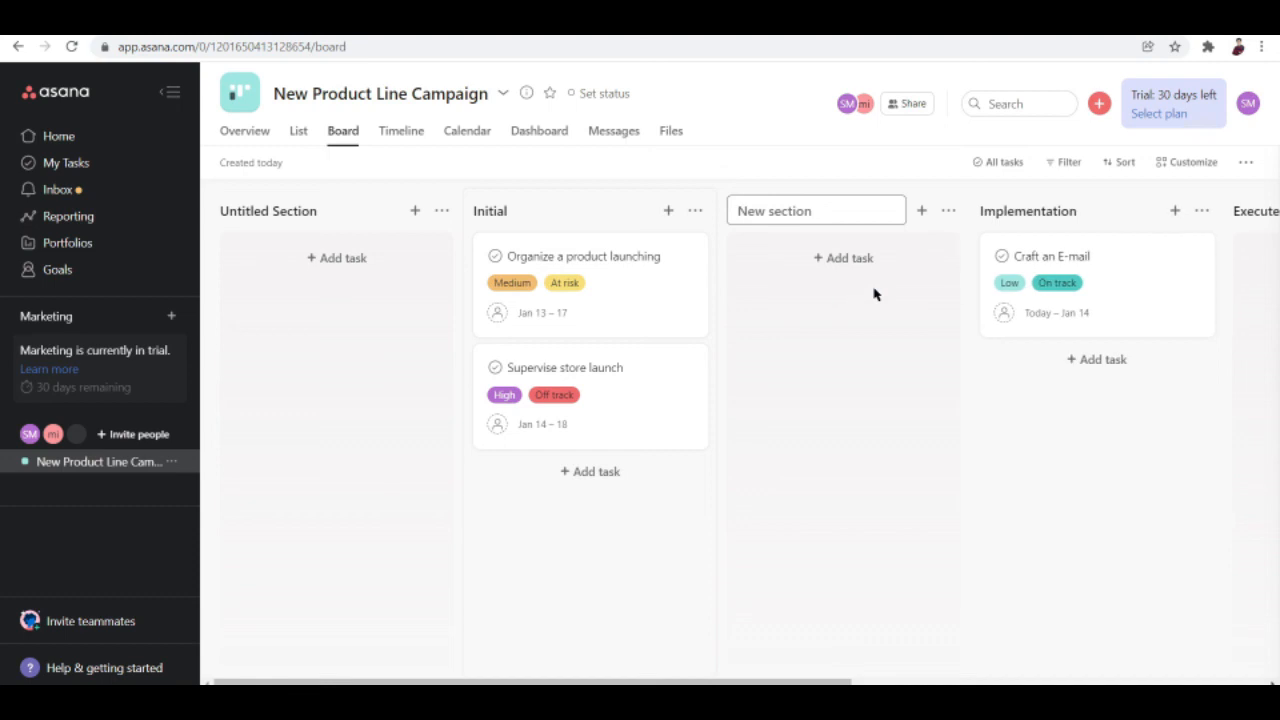